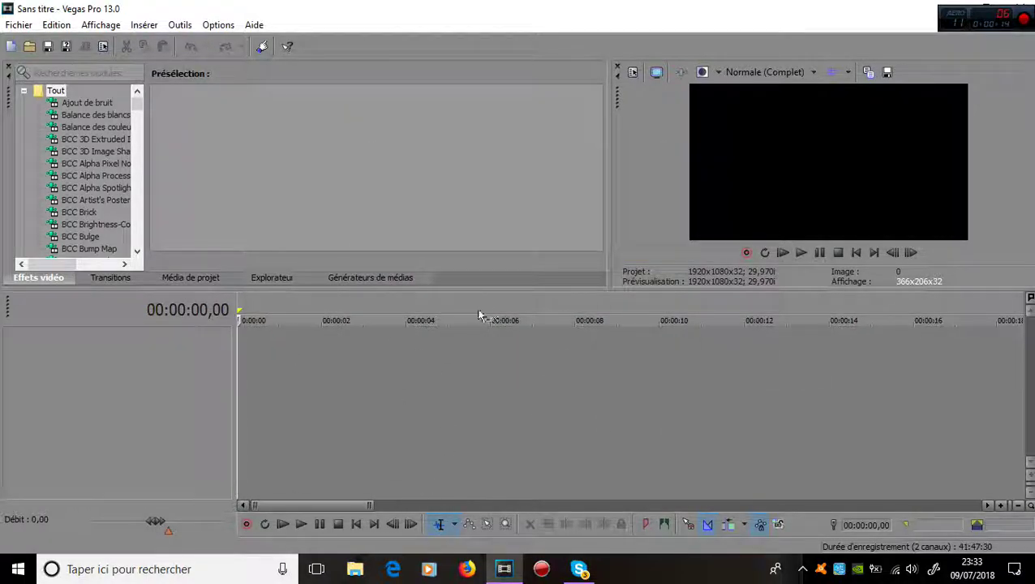
Add the default (Hérité) Texte preset at the start of the timeline and replace its sample text with "Jungkook".
click(374, 279)
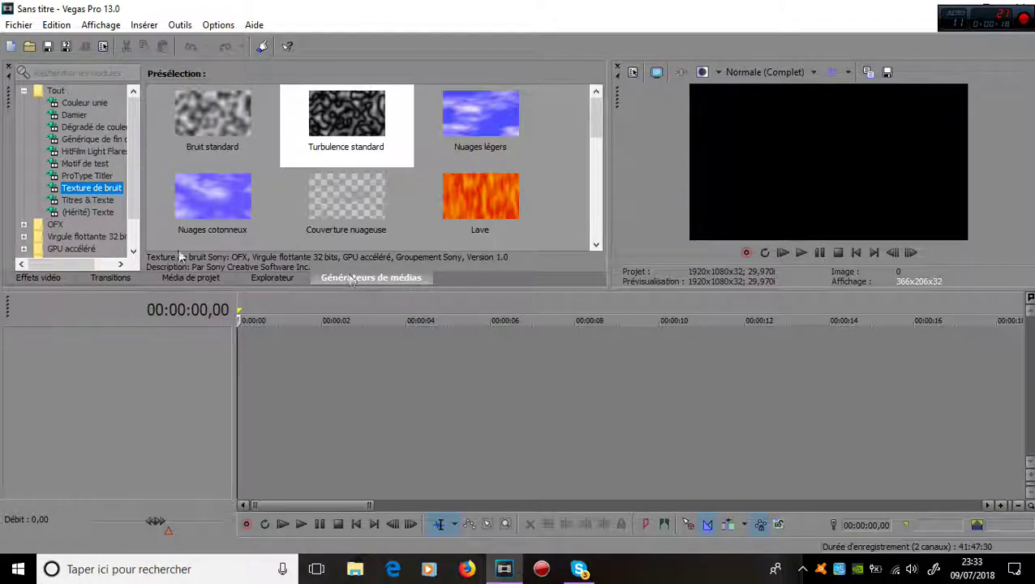
click(90, 203)
scroll(466, 198, down, 1)
scroll(465, 199, up, 1)
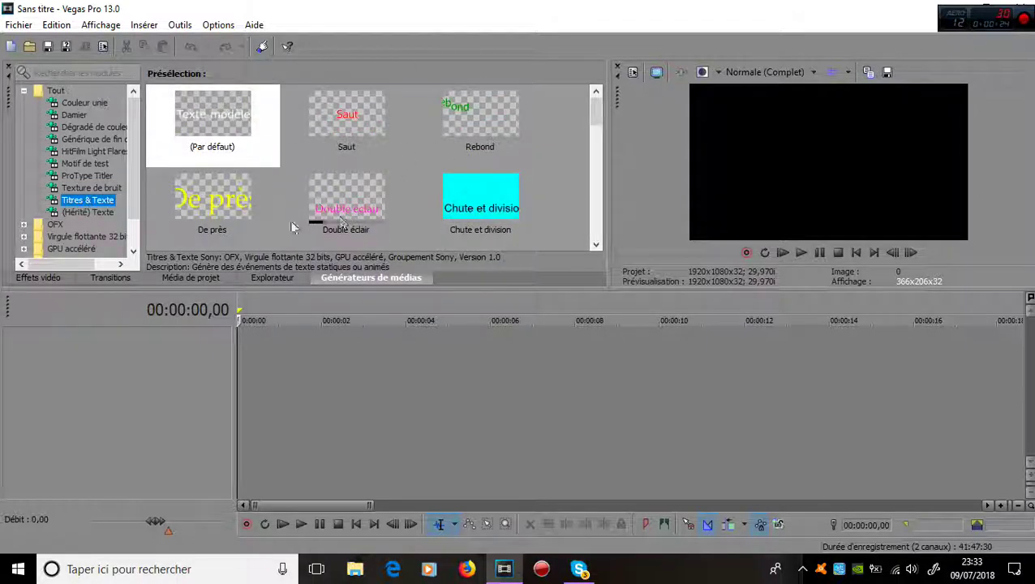
scroll(378, 159, down, 2)
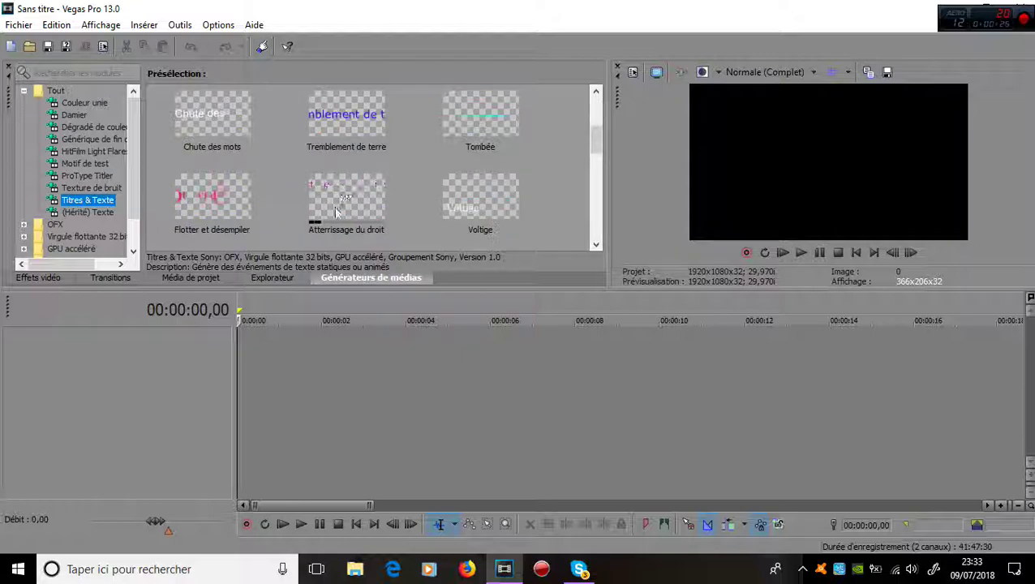
scroll(325, 138, up, 2)
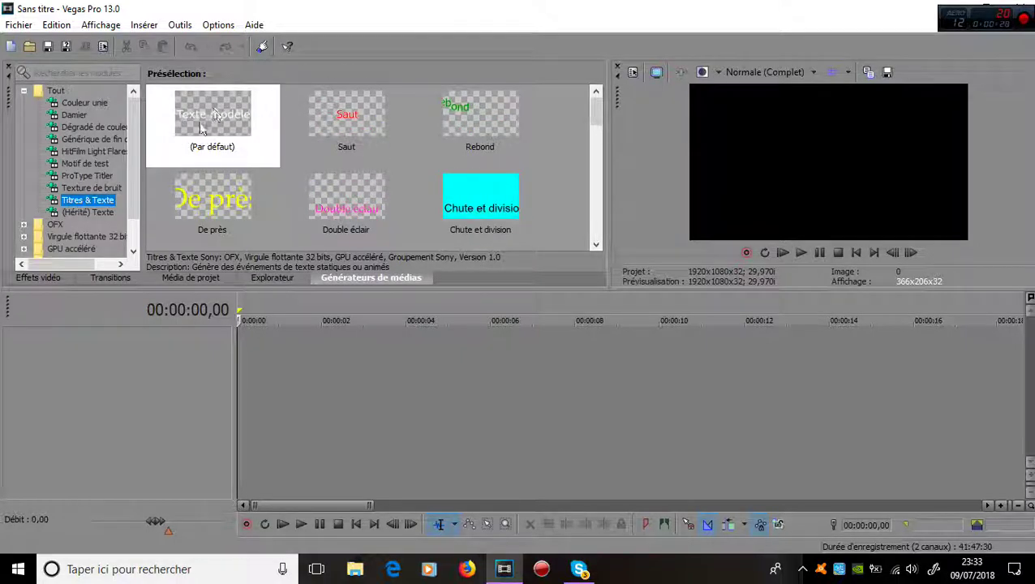
click(81, 214)
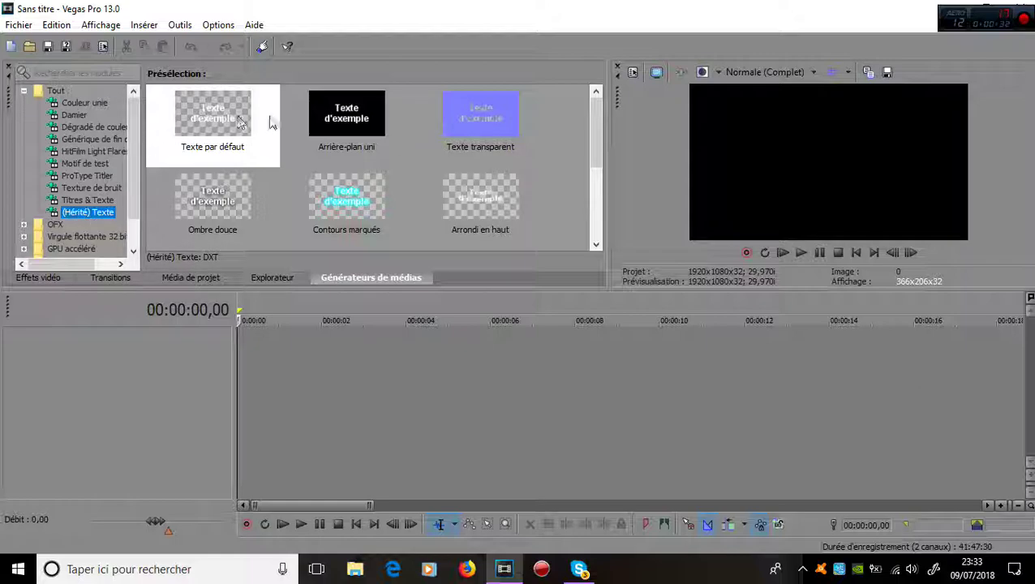
mouse_move(593, 125)
mouse_down()
mouse_move(592, 191)
mouse_move(594, 116)
mouse_up()
click(209, 114)
drag(246, 349, 235, 343)
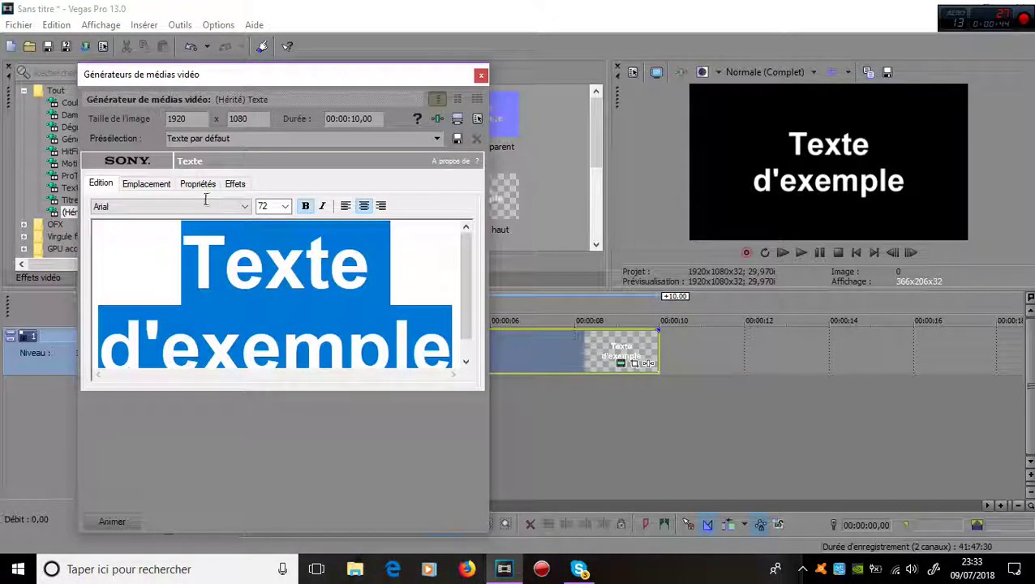
text(Jungkook)
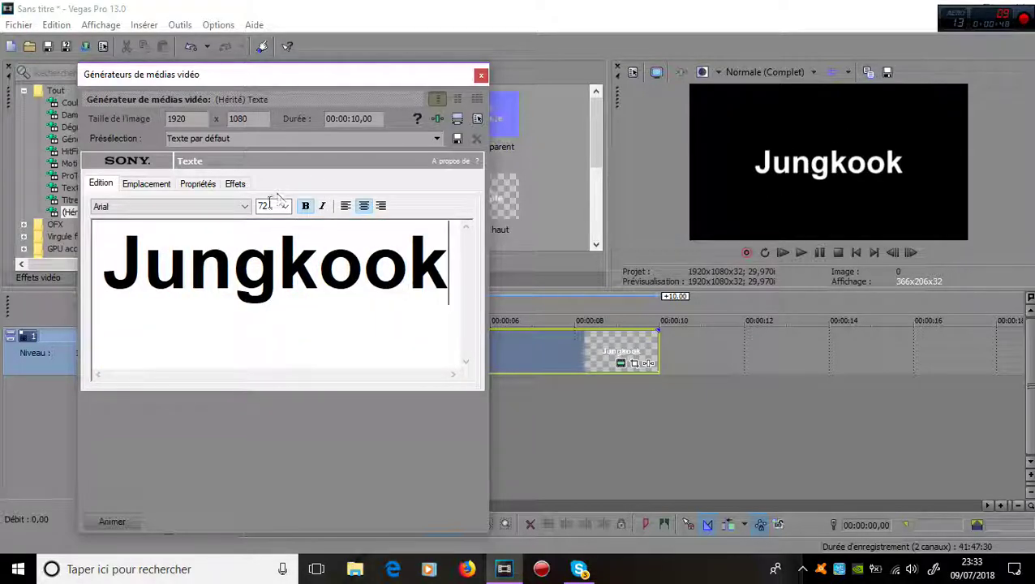
Try font size 18 on the whole text and set it back to 72.
drag(450, 282, 82, 290)
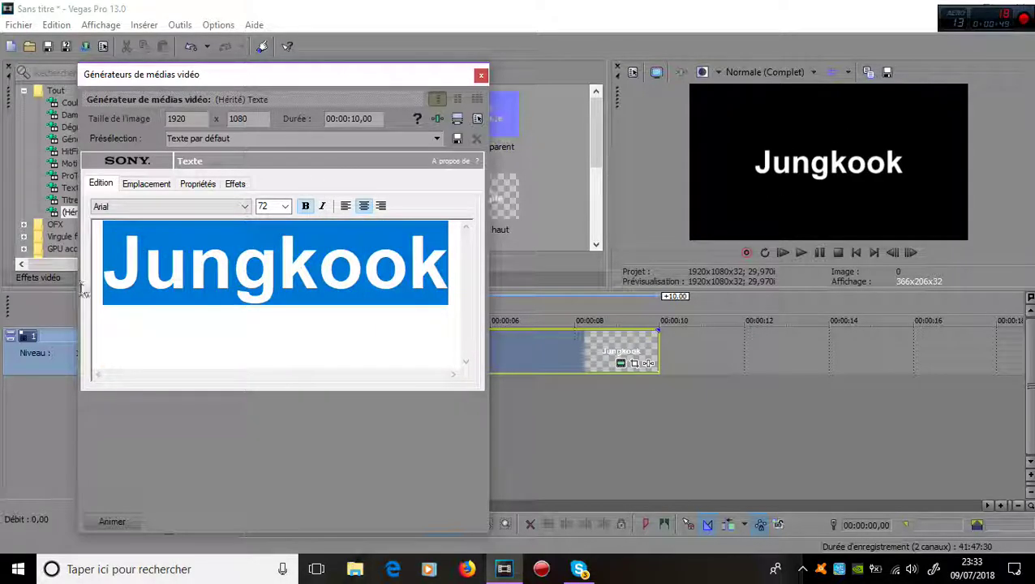
click(140, 208)
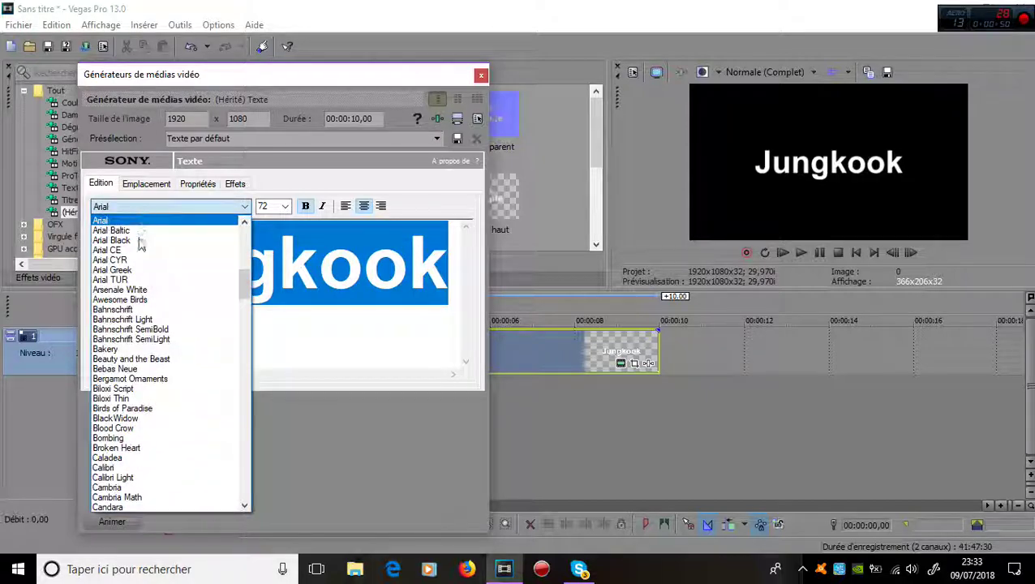
click(180, 210)
click(284, 207)
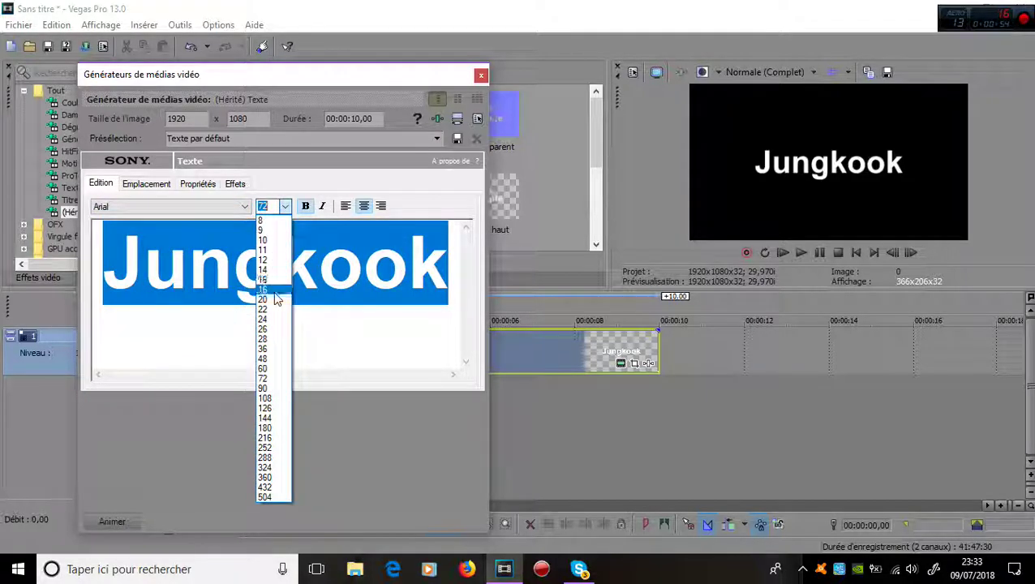
click(275, 293)
click(285, 206)
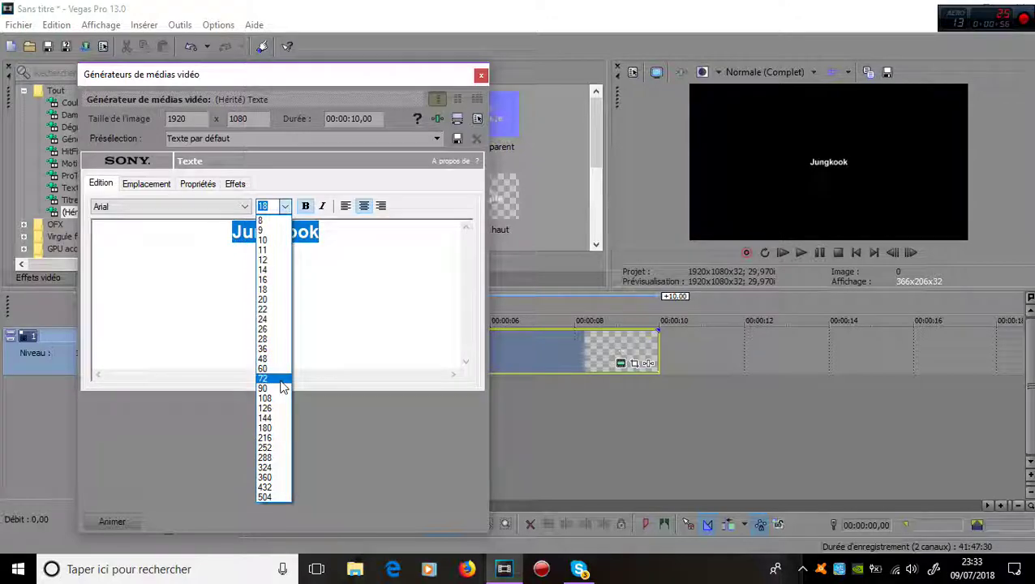
click(276, 379)
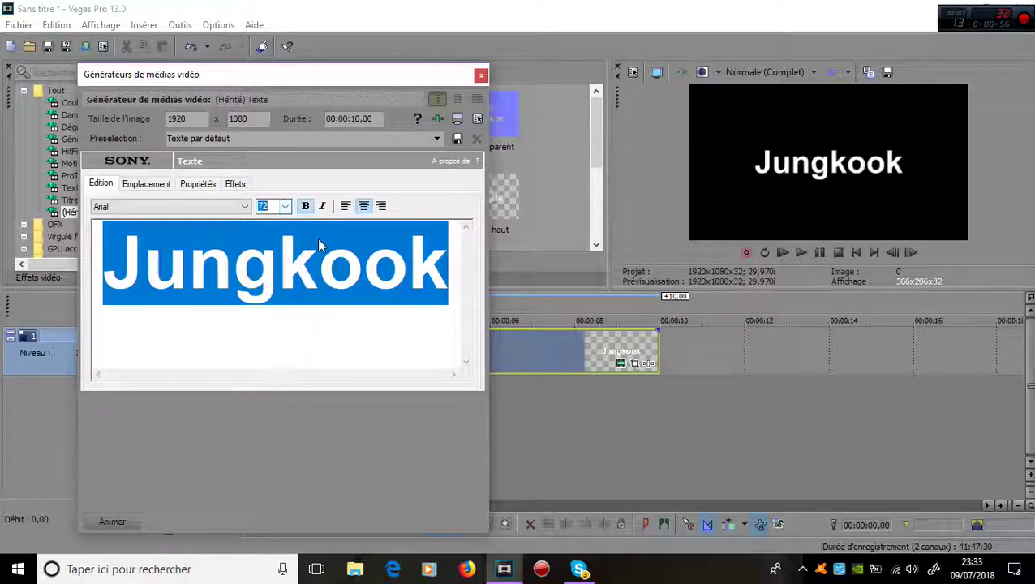
click(446, 279)
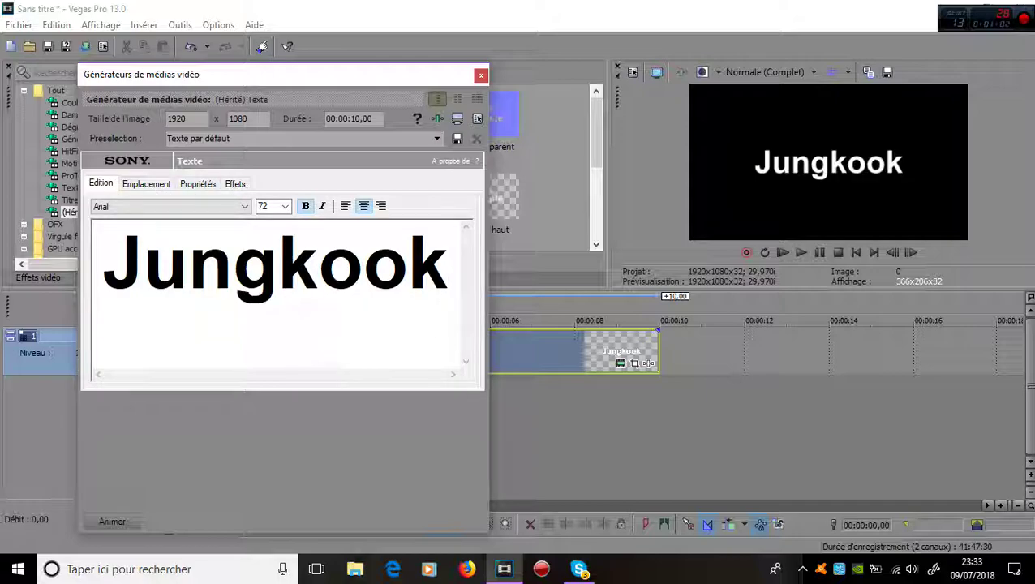
Try moving the text within the frame and reset its X and Y position to 0.
click(154, 188)
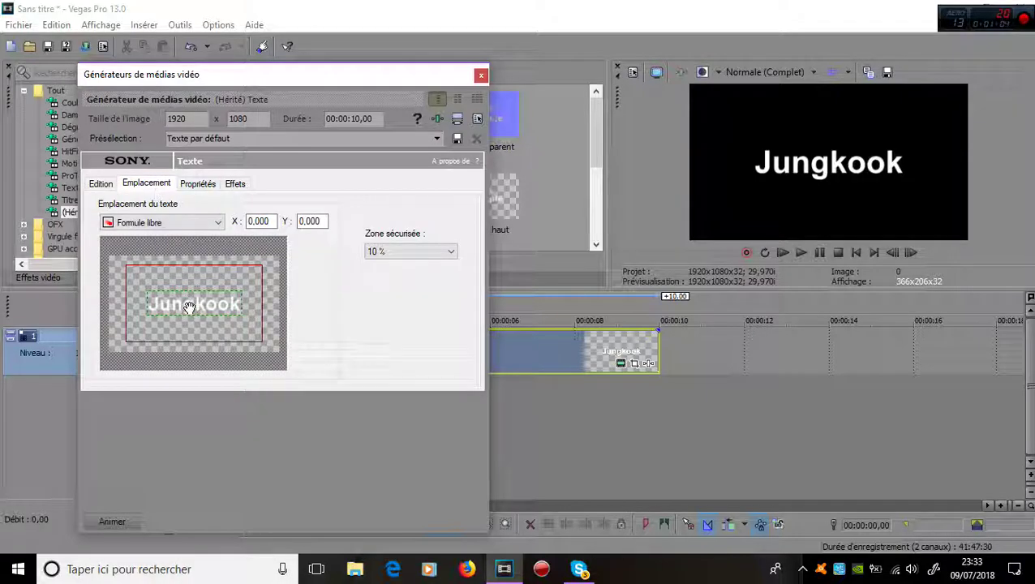
mouse_move(186, 307)
mouse_down()
mouse_move(197, 312)
mouse_move(185, 307)
mouse_up()
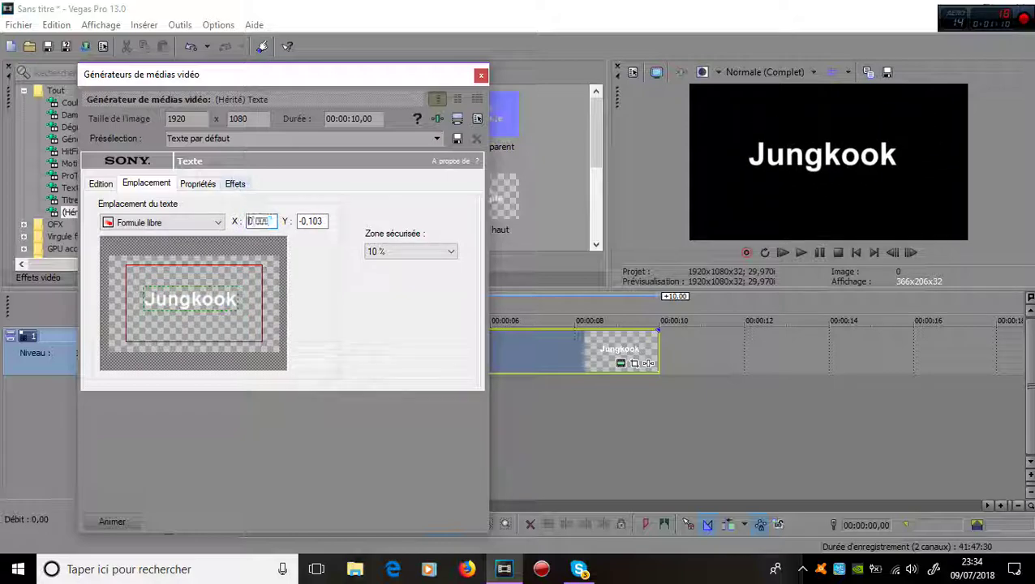
key(Return)
double_click(310, 221)
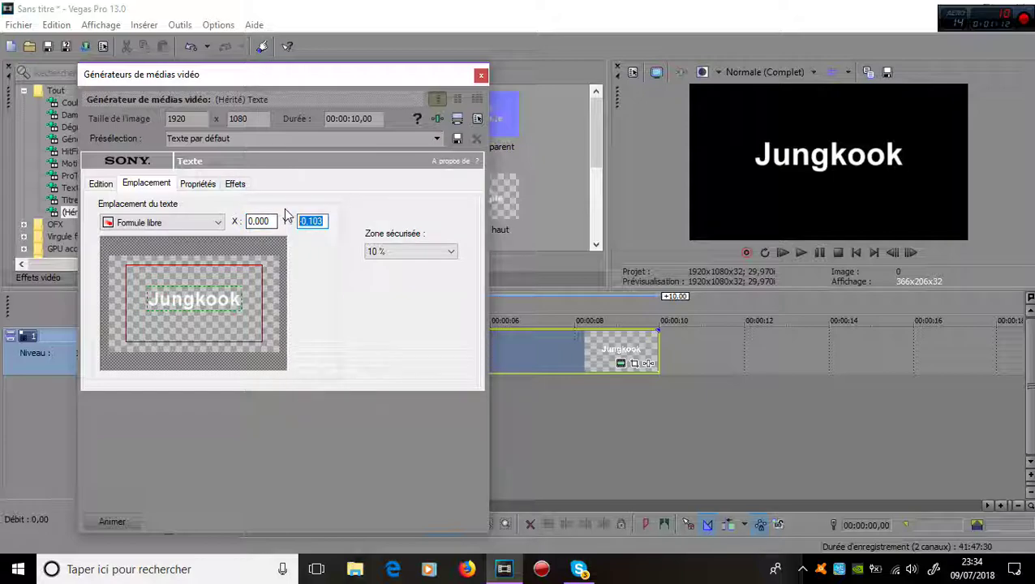
text(0)
key(Return)
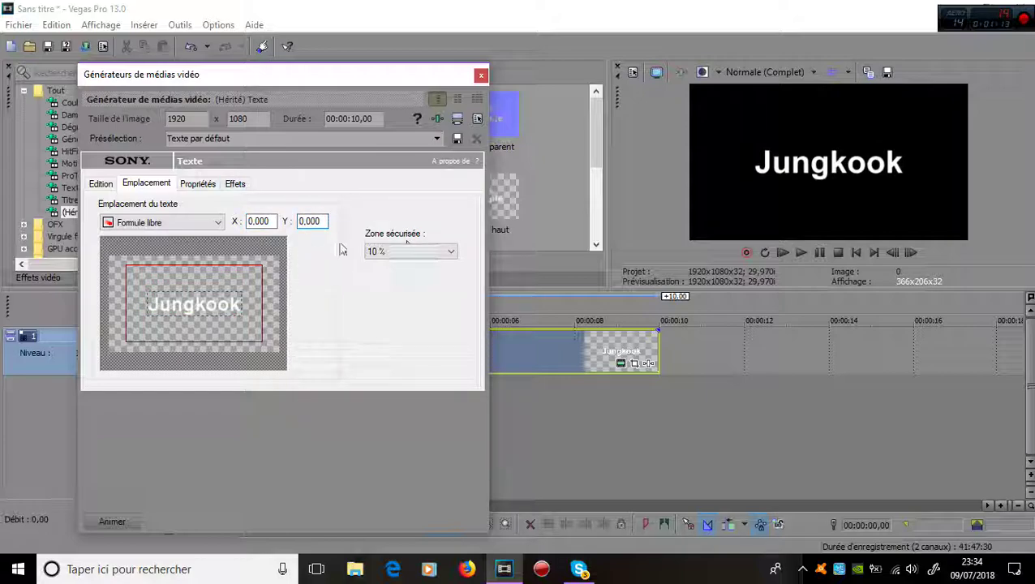
Try out the text and background colours, ending on white text and a white background with alpha 0.
click(198, 182)
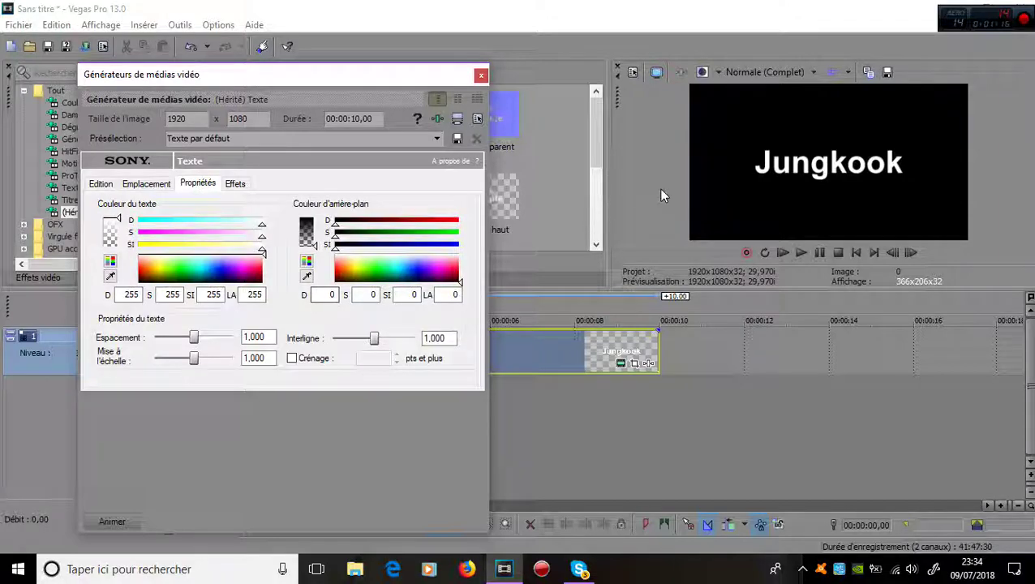
drag(208, 261, 407, 248)
drag(304, 221, 308, 292)
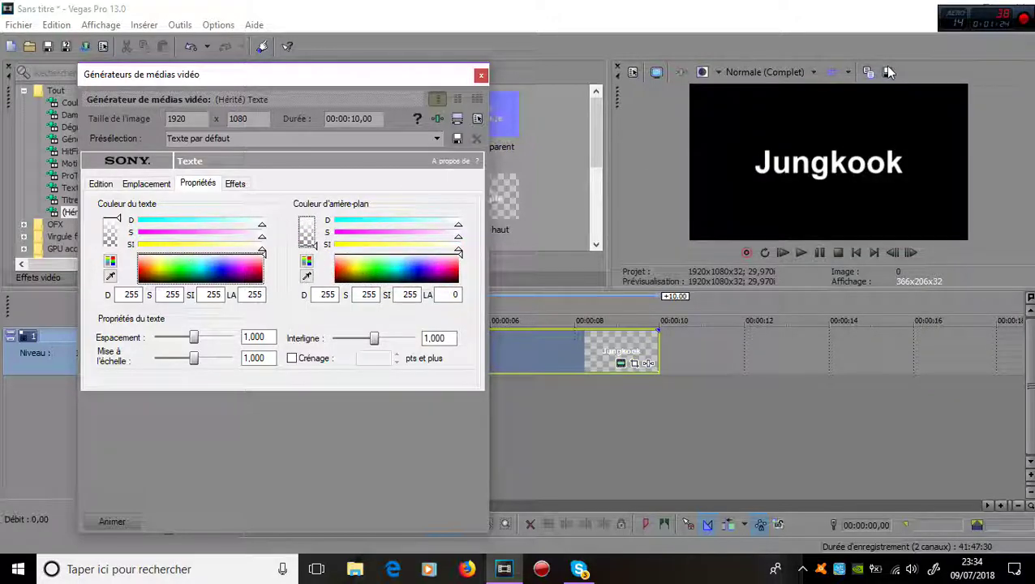
Draw a light blue outline around the text with halo 0,000 and width 0,163, and close the generator window.
click(234, 184)
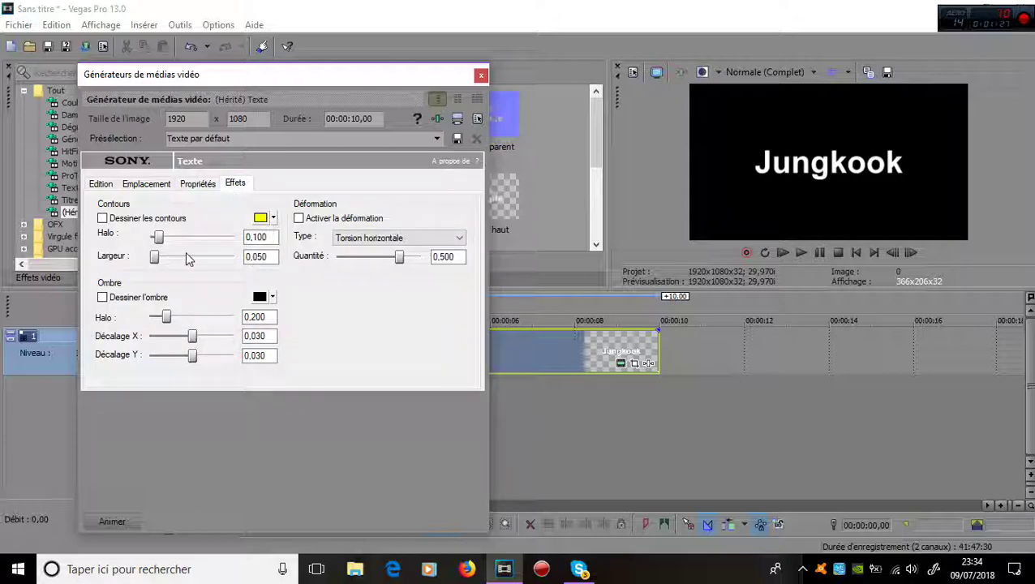
click(102, 219)
click(272, 219)
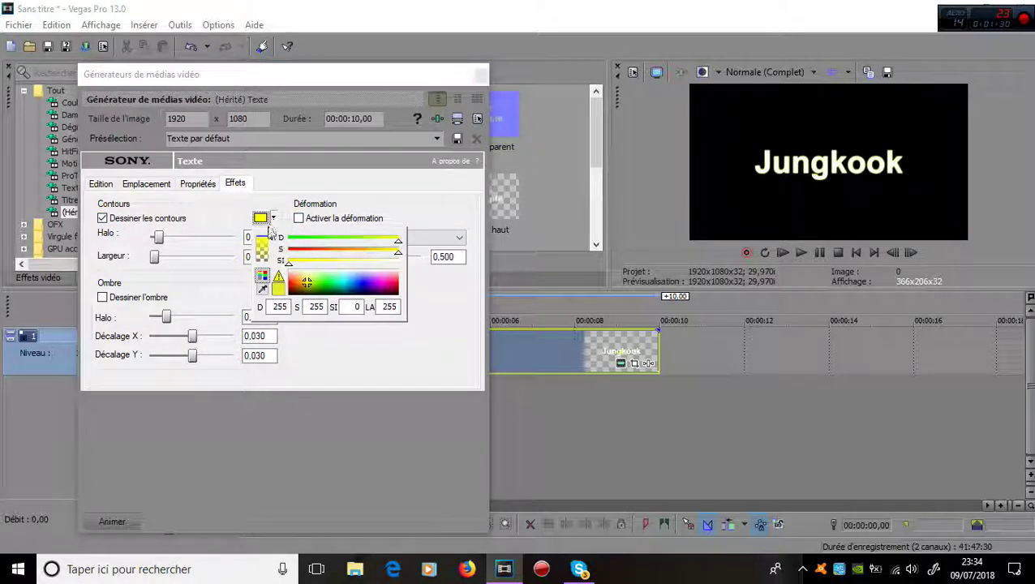
drag(321, 283, 349, 284)
click(157, 257)
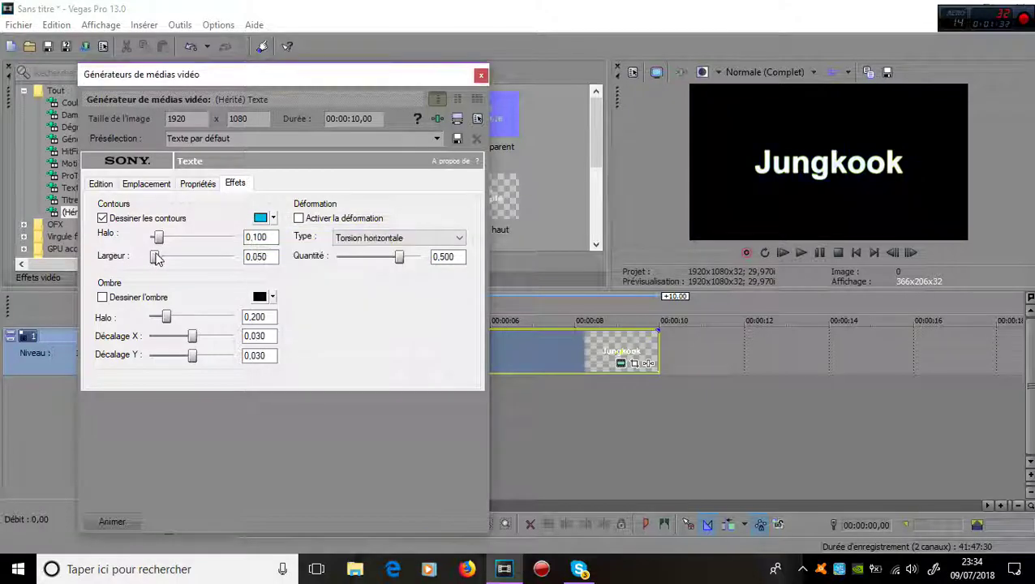
mouse_move(156, 257)
mouse_down()
mouse_move(196, 260)
mouse_move(164, 260)
mouse_move(190, 239)
mouse_move(215, 240)
mouse_move(150, 244)
mouse_up()
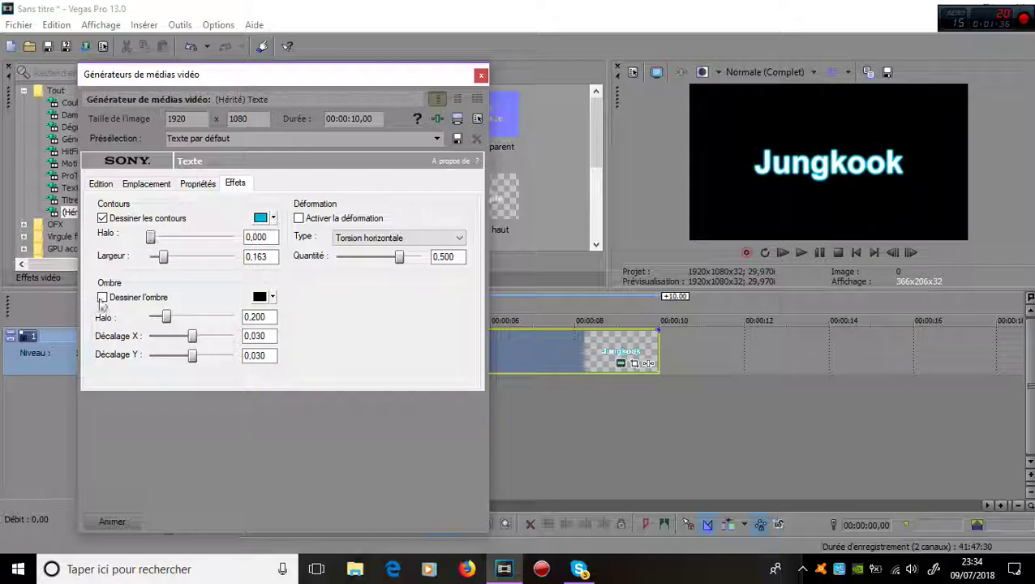
click(185, 183)
click(235, 183)
click(101, 184)
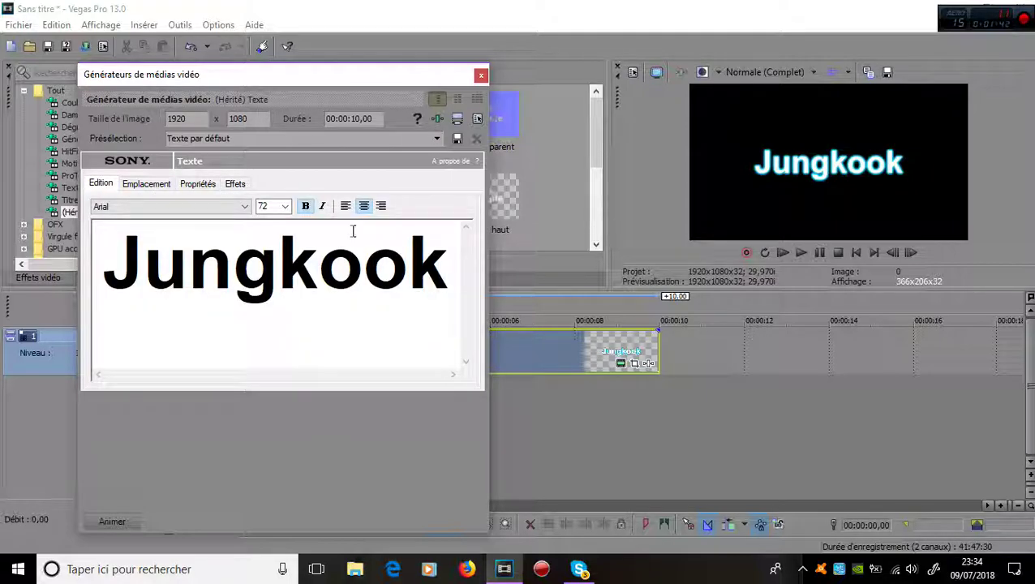
click(480, 75)
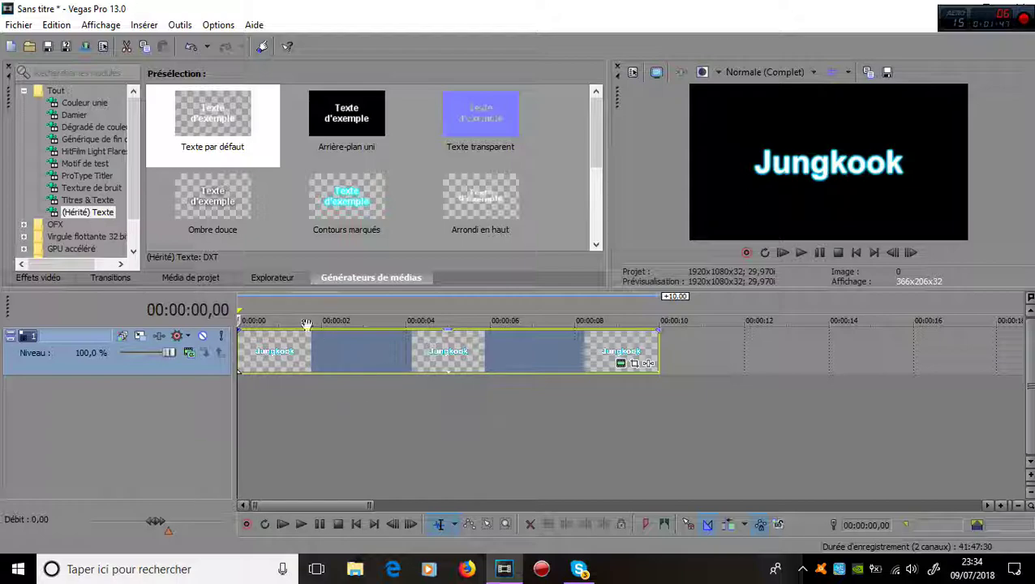
Examine the text clip in the preview at various points along the timeline, including its end.
click(658, 344)
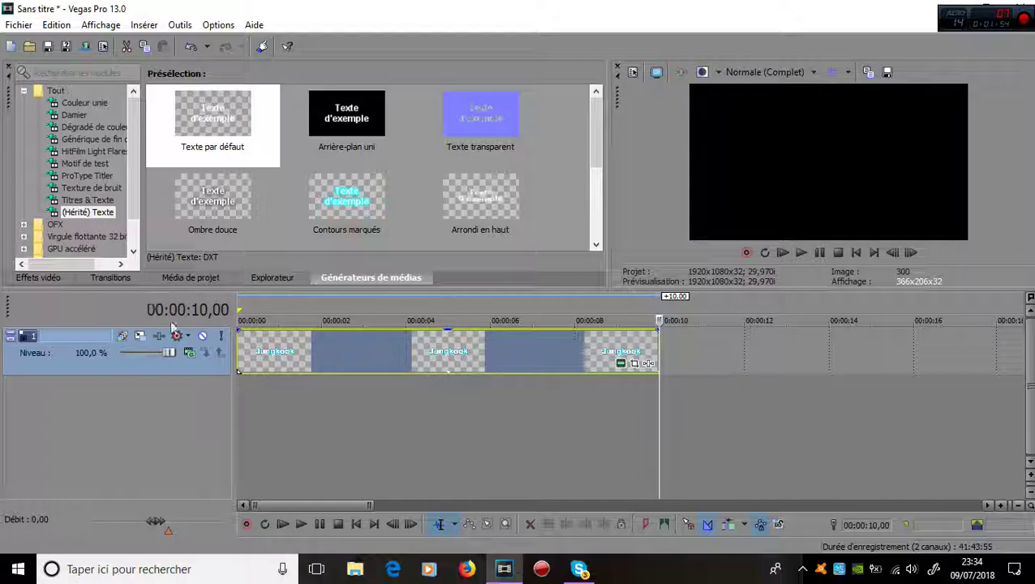
click(562, 350)
click(478, 351)
click(470, 350)
click(386, 349)
click(509, 349)
click(428, 351)
click(341, 362)
drag(341, 362, 657, 367)
click(597, 364)
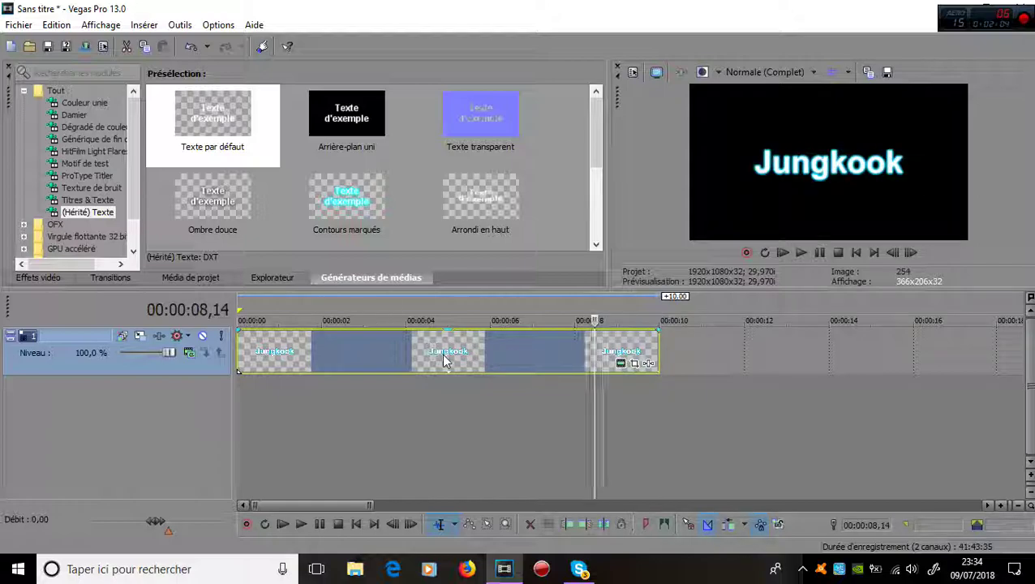
click(336, 359)
click(631, 359)
click(658, 349)
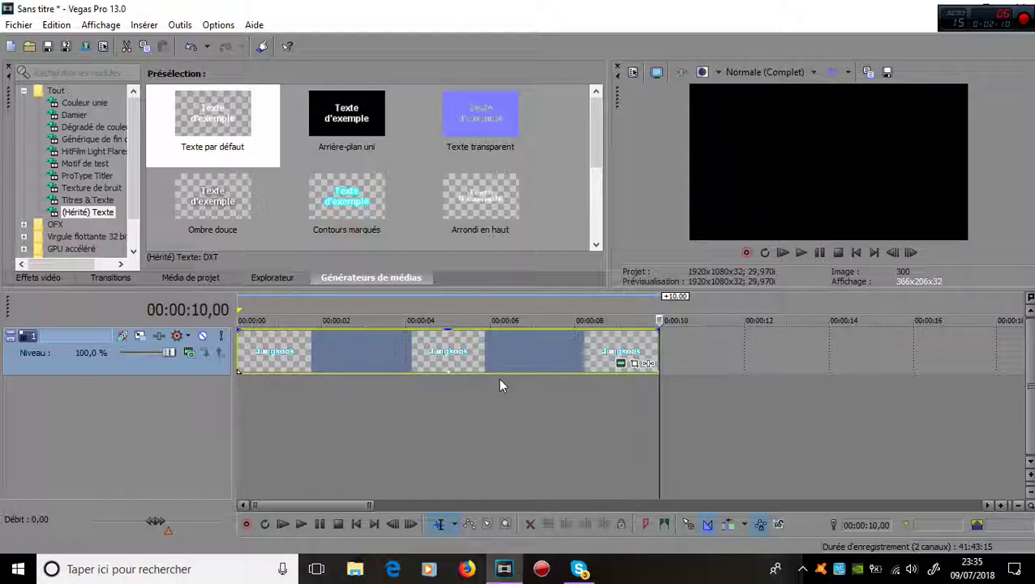
click(510, 353)
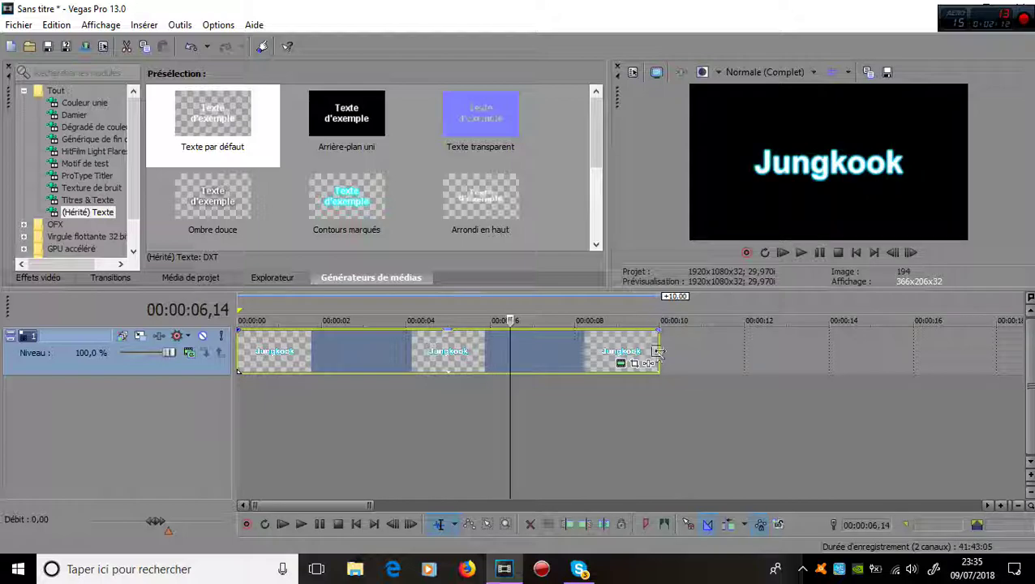
click(656, 394)
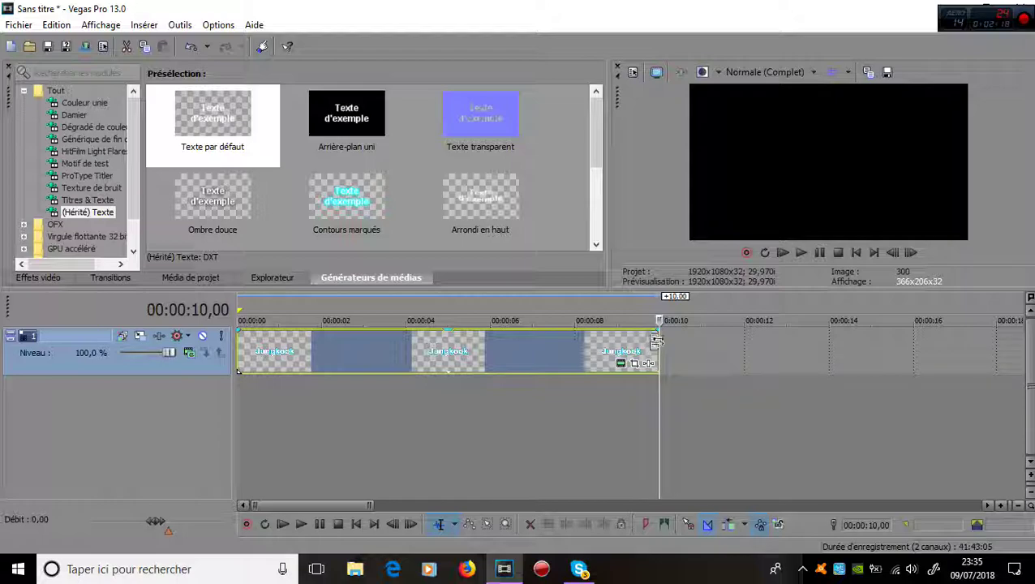
click(529, 351)
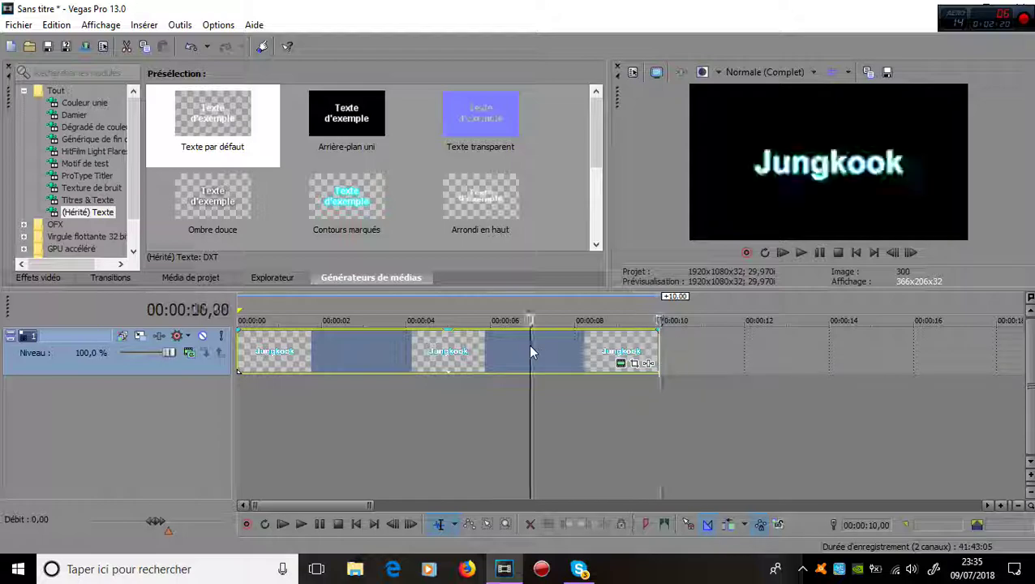
Position the cursor at 00:00:06,00 and trim the end of the text clip to it.
click(499, 351)
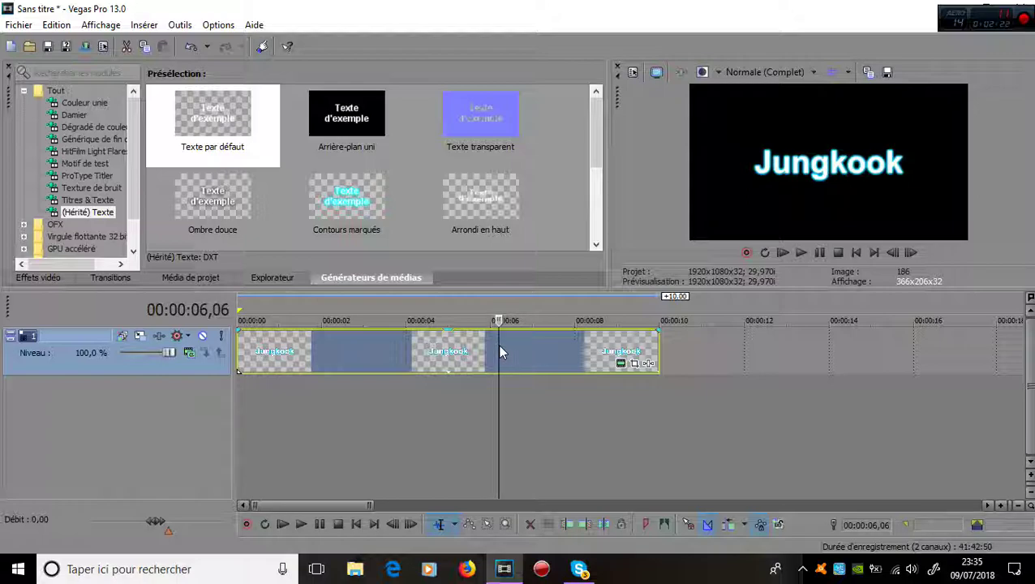
click(491, 350)
click(489, 350)
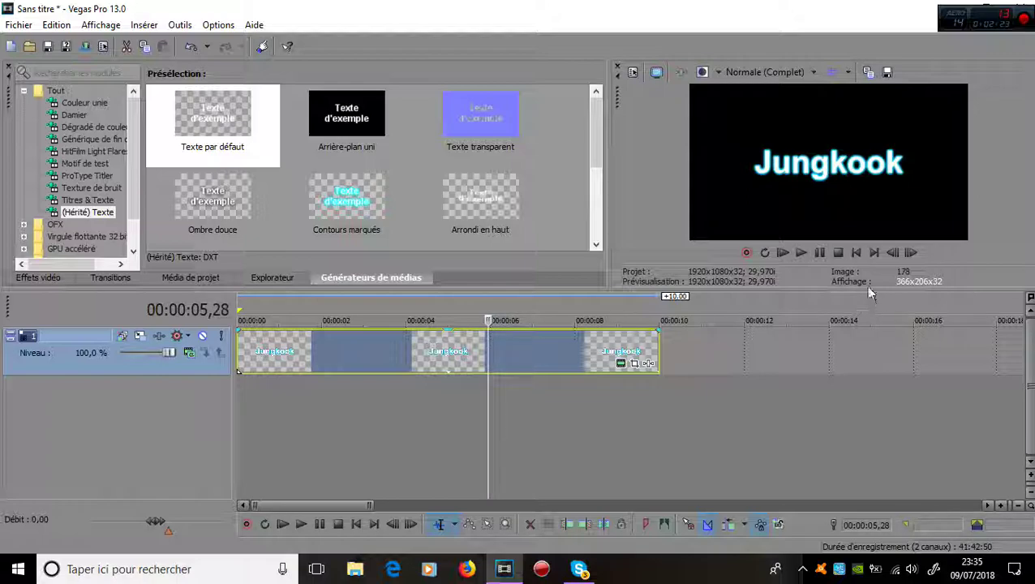
click(910, 253)
click(911, 252)
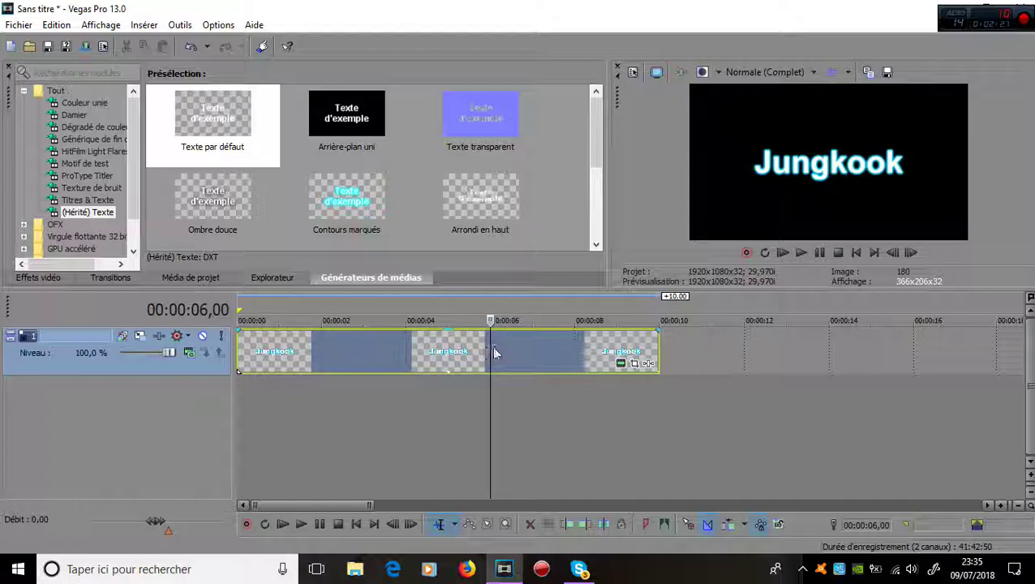
drag(659, 347, 463, 347)
drag(533, 347, 492, 358)
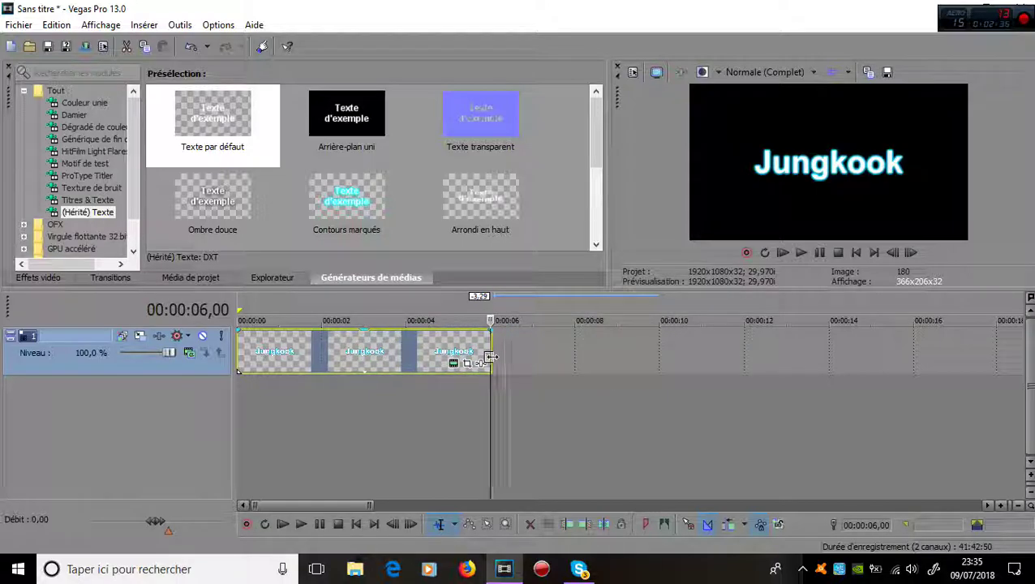
Fine-trim the end of the text clip so it aligns exactly with the cursor at 00:00:06,00.
scroll(487, 349, up, 6)
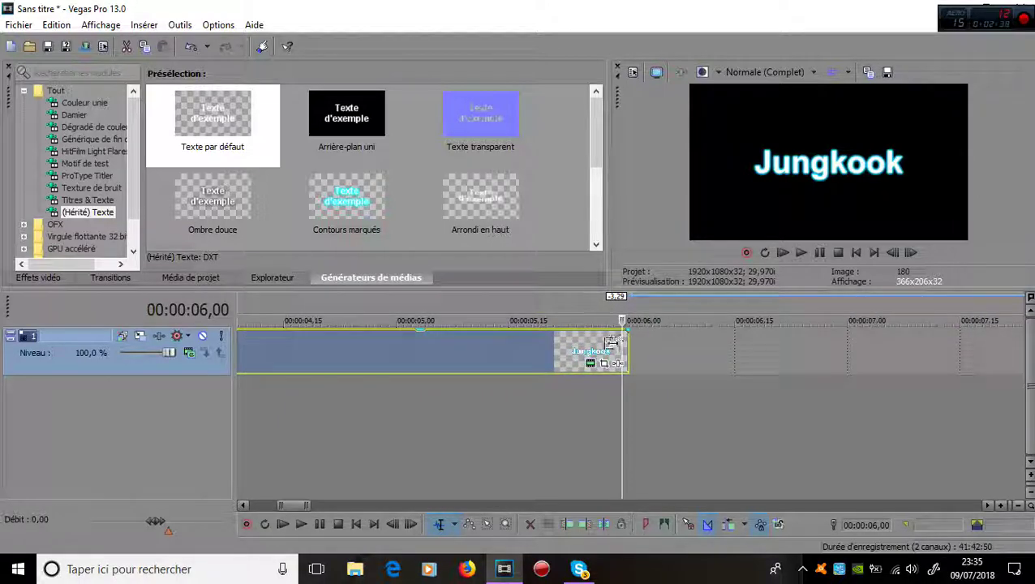
scroll(628, 352, down, 3)
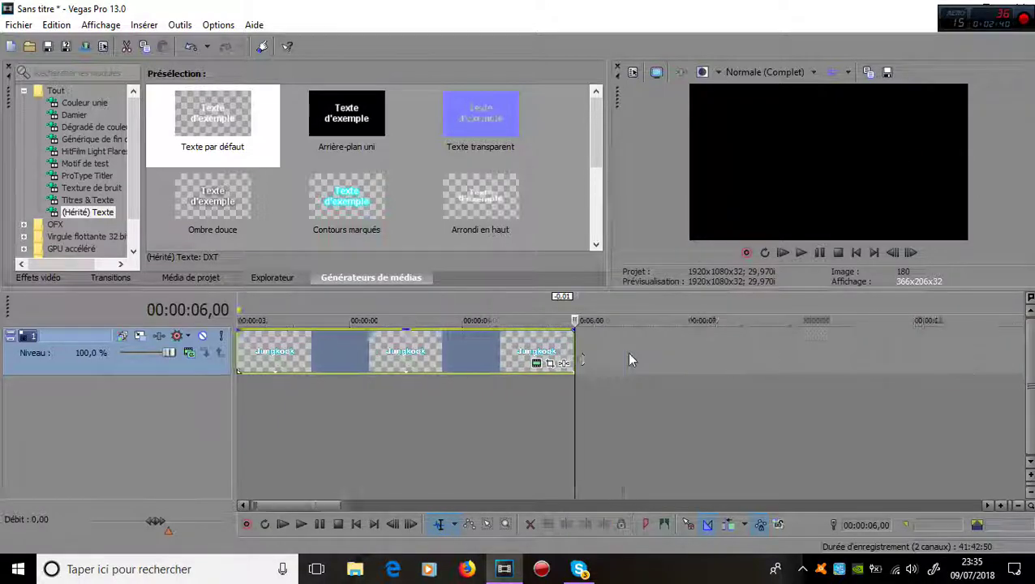
scroll(519, 374, up, 3)
scroll(515, 370, down, 3)
scroll(513, 354, up, 3)
scroll(510, 350, down, 4)
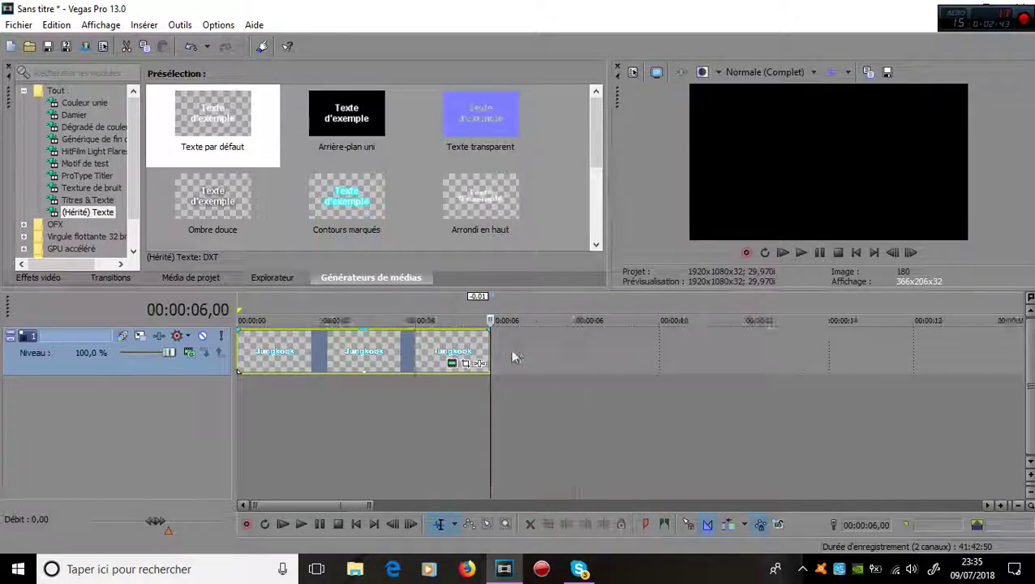
Open the text clip's Pan/Crop settings, try out larger and smaller frame sizes, and restore the default frame.
click(385, 341)
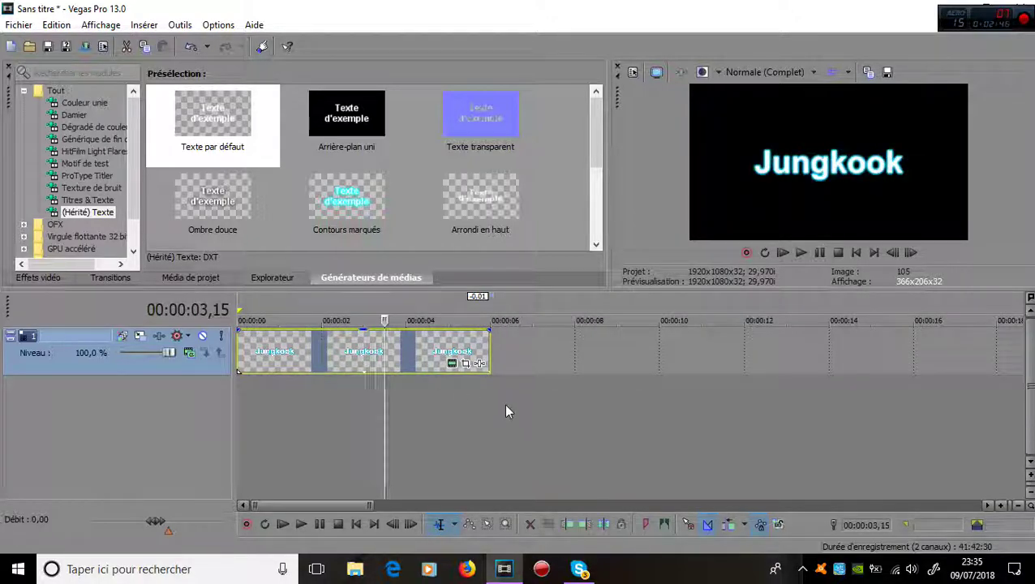
right_click(463, 364)
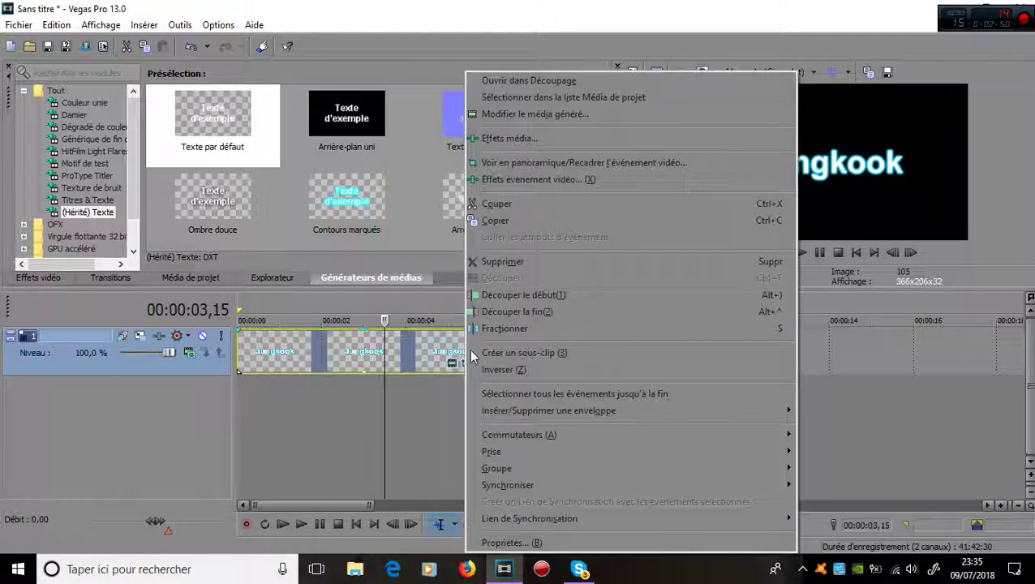
click(529, 164)
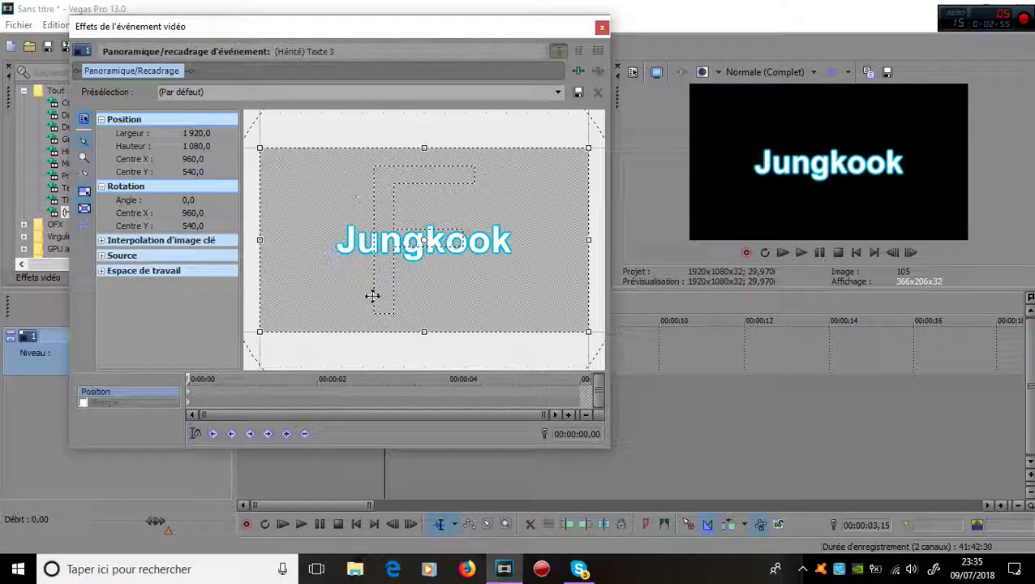
scroll(365, 219, down, 4)
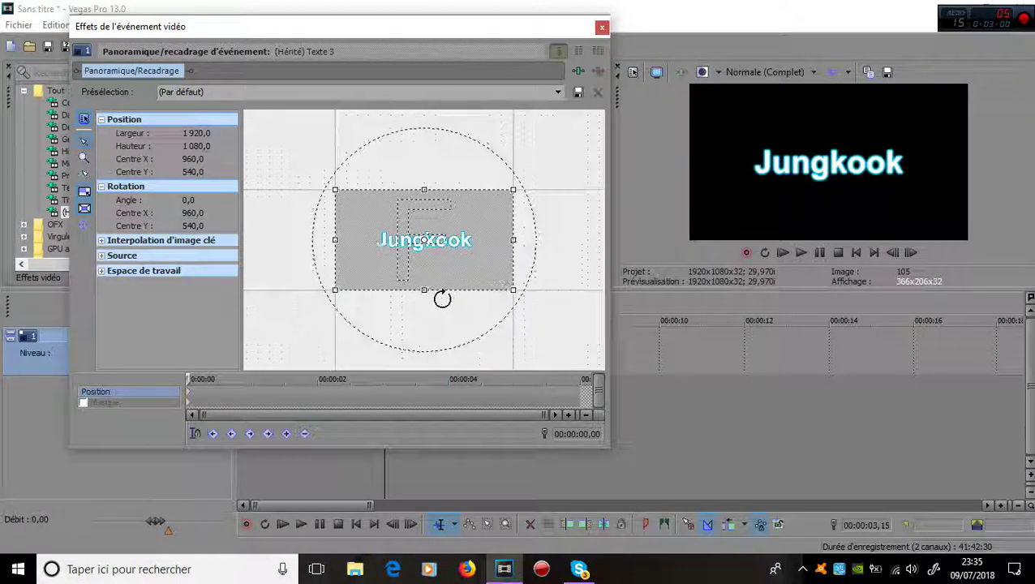
drag(440, 292, 418, 301)
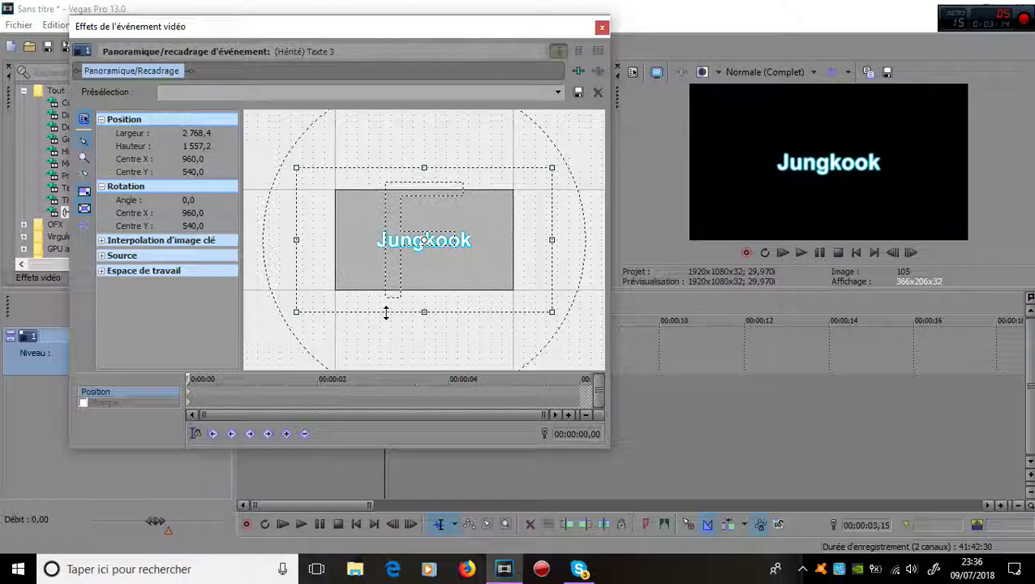
drag(387, 313, 397, 309)
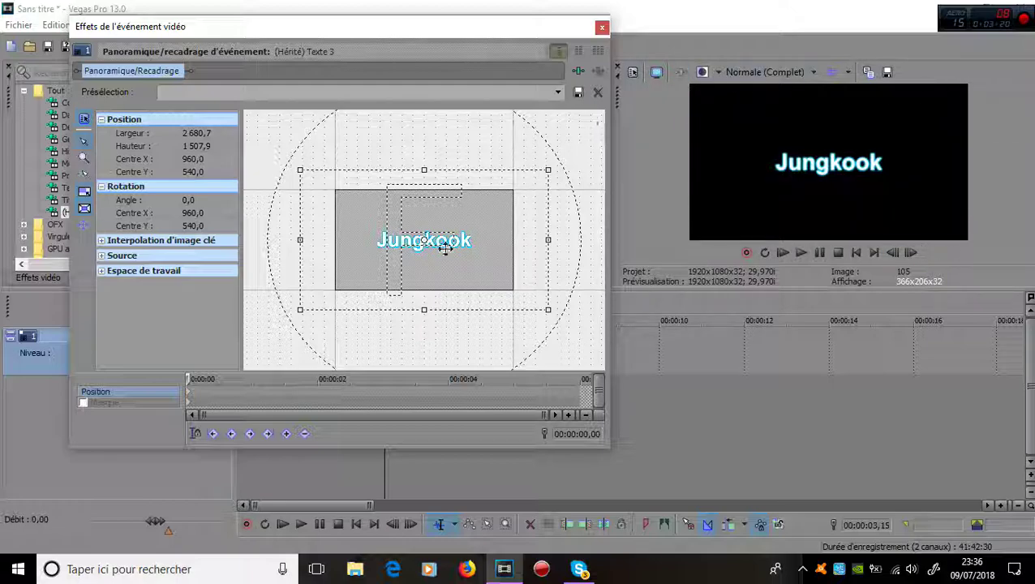
drag(452, 310, 427, 290)
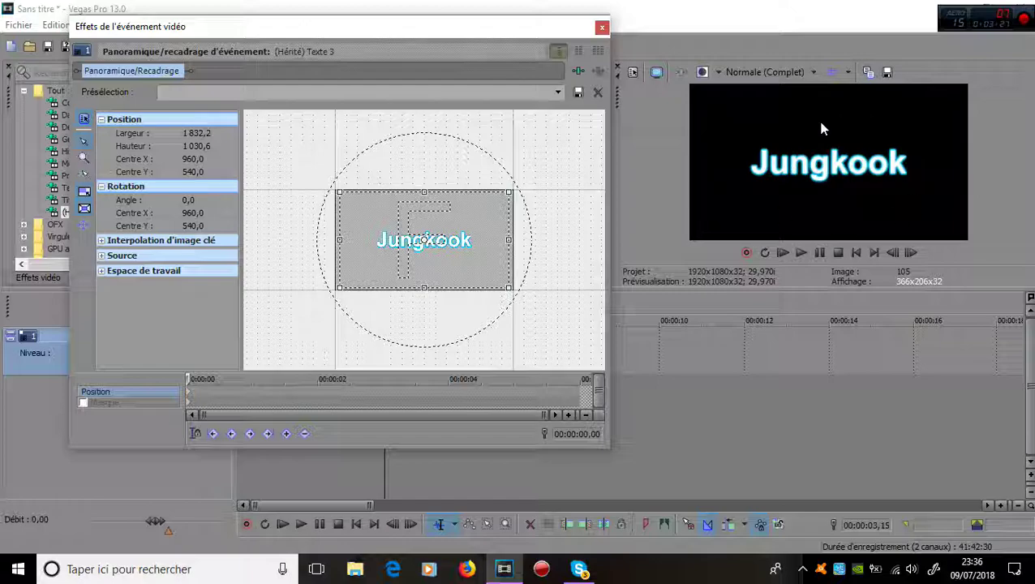
drag(467, 270, 467, 269)
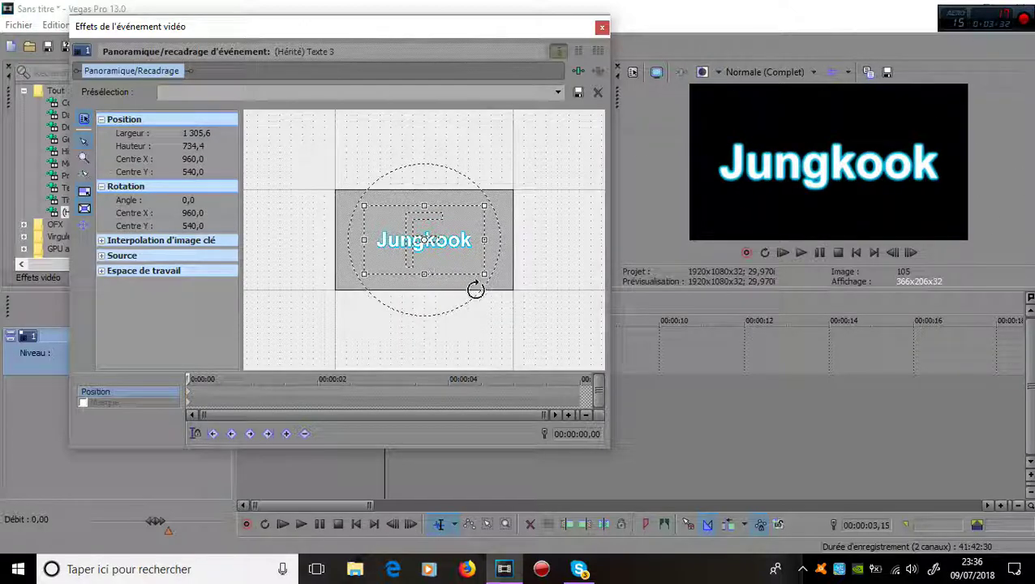
drag(464, 277, 466, 289)
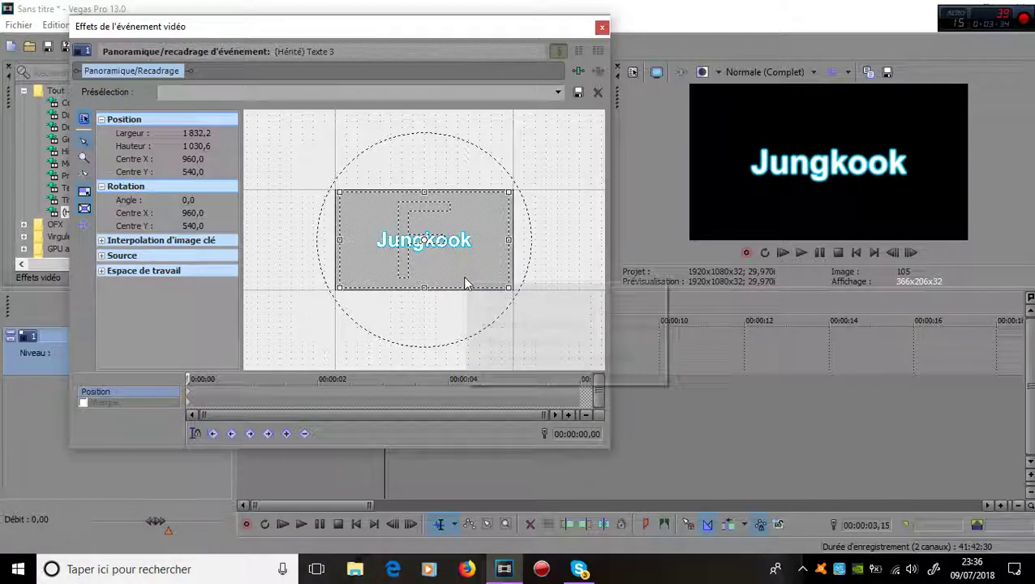
click(479, 292)
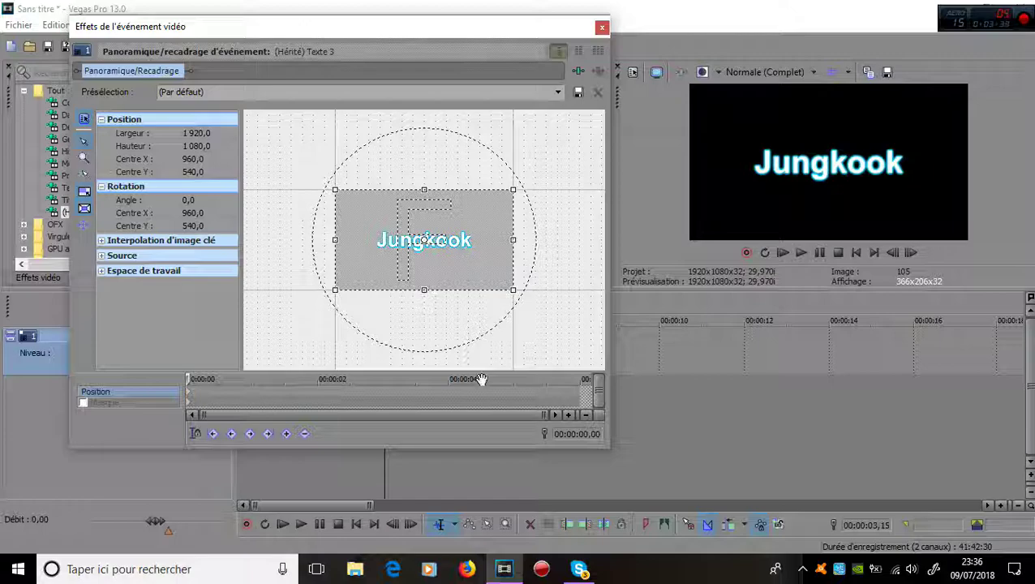
Try one more adjustment of the Pan/Crop frame, restore its default, and close the window.
mouse_move(489, 305)
mouse_down()
mouse_move(428, 330)
mouse_move(361, 295)
mouse_move(420, 173)
mouse_move(491, 219)
mouse_move(485, 284)
mouse_move(474, 294)
mouse_up()
right_click(474, 273)
click(505, 281)
click(602, 29)
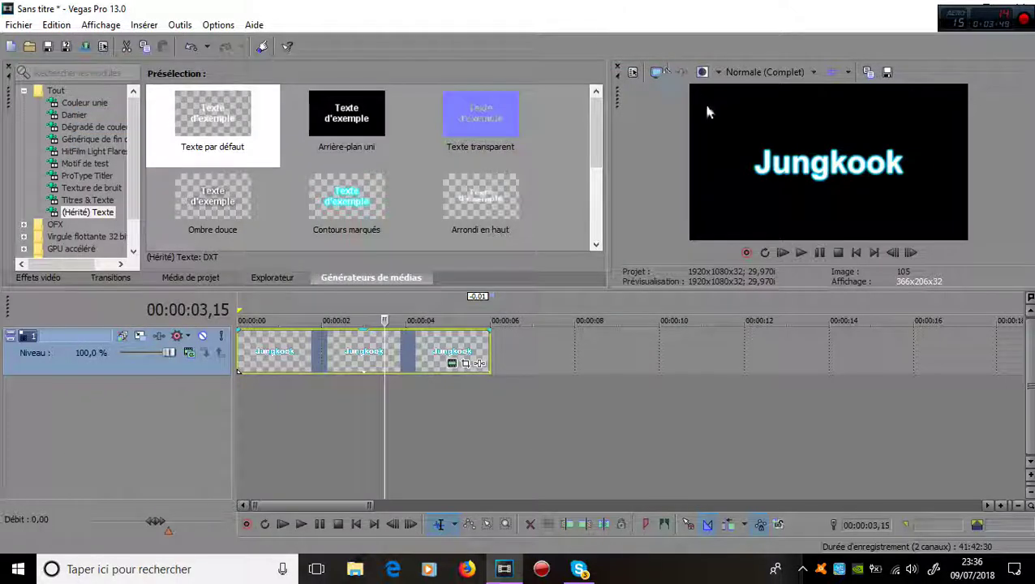
Position the cursor at 00:00:02,00 and split the text clip there.
click(278, 353)
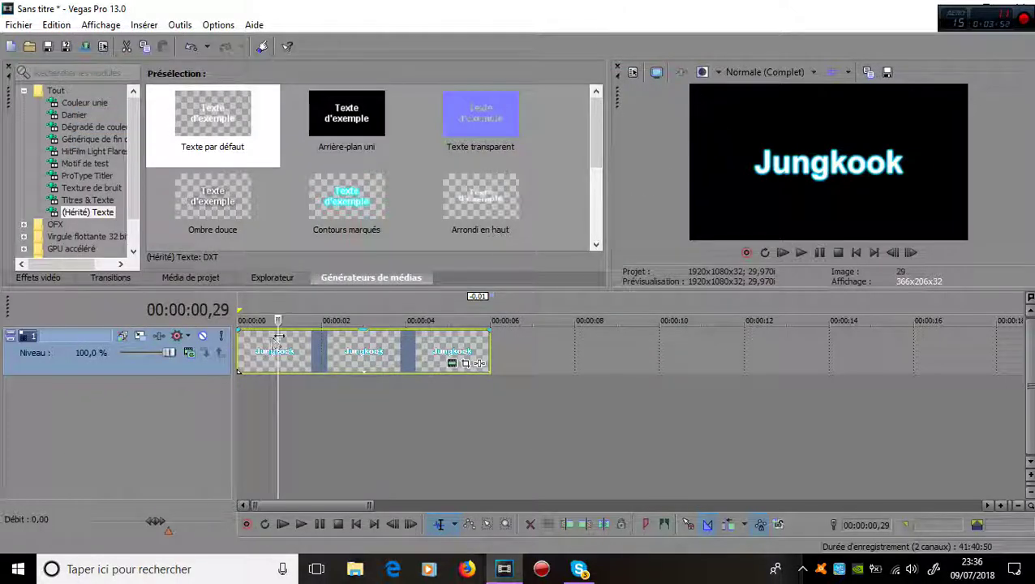
click(341, 357)
drag(340, 366, 322, 355)
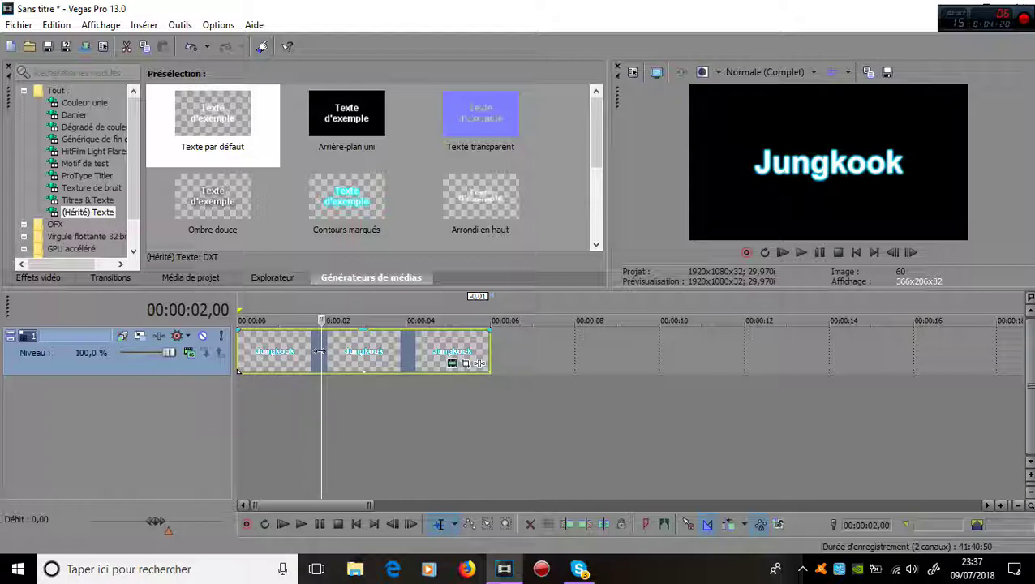
right_click(321, 350)
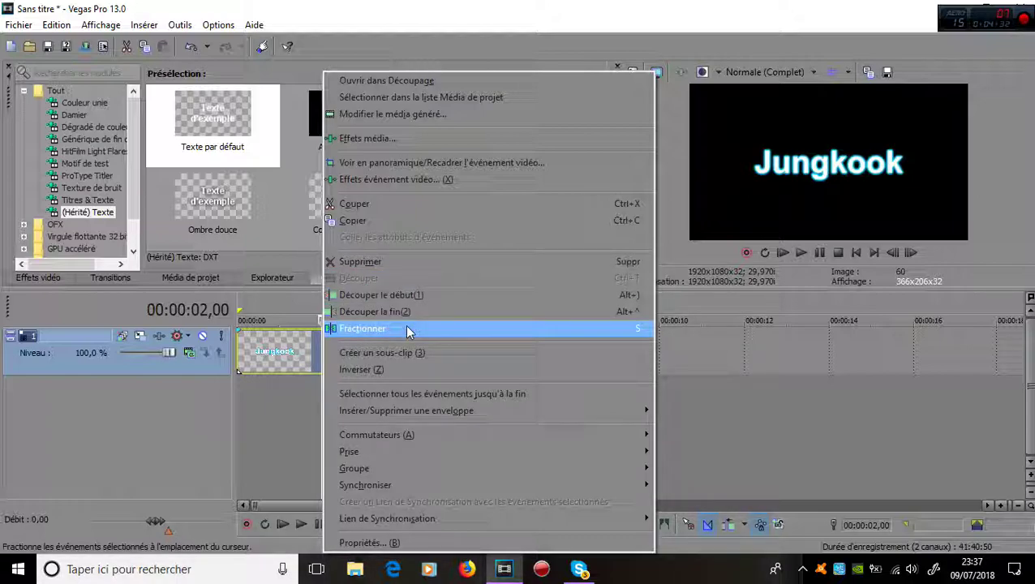
click(649, 331)
Select each part of the split clip and try moving the second part along the track, ending against the first.
click(378, 357)
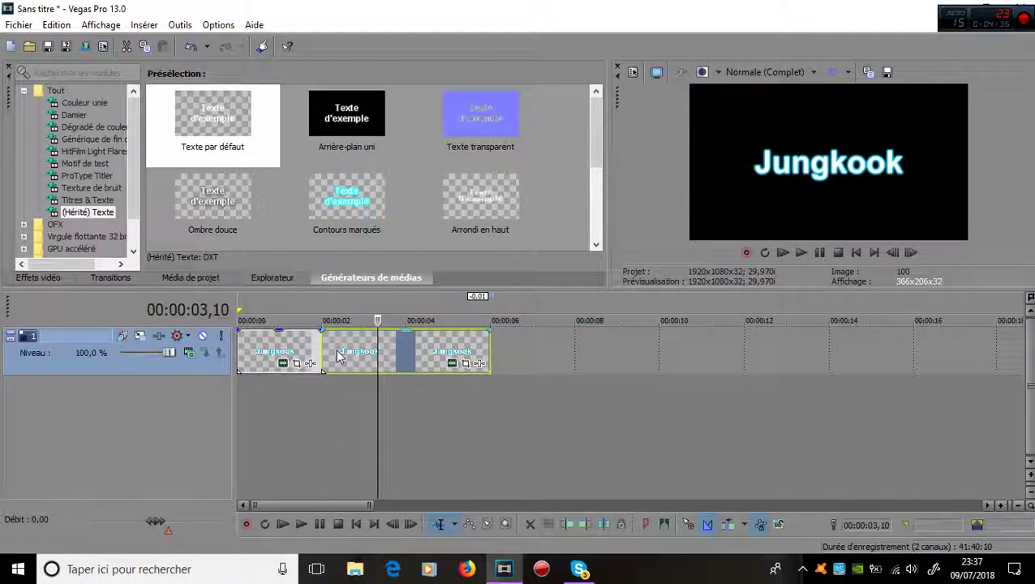
click(296, 348)
click(323, 349)
drag(340, 350, 436, 350)
mouse_move(301, 354)
mouse_down()
mouse_move(346, 354)
mouse_move(300, 353)
mouse_up()
drag(423, 361, 687, 351)
Play the split text clip briefly and examine the junction between its two parts.
scroll(315, 349, up, 5)
click(801, 252)
click(840, 253)
scroll(613, 386, down, 5)
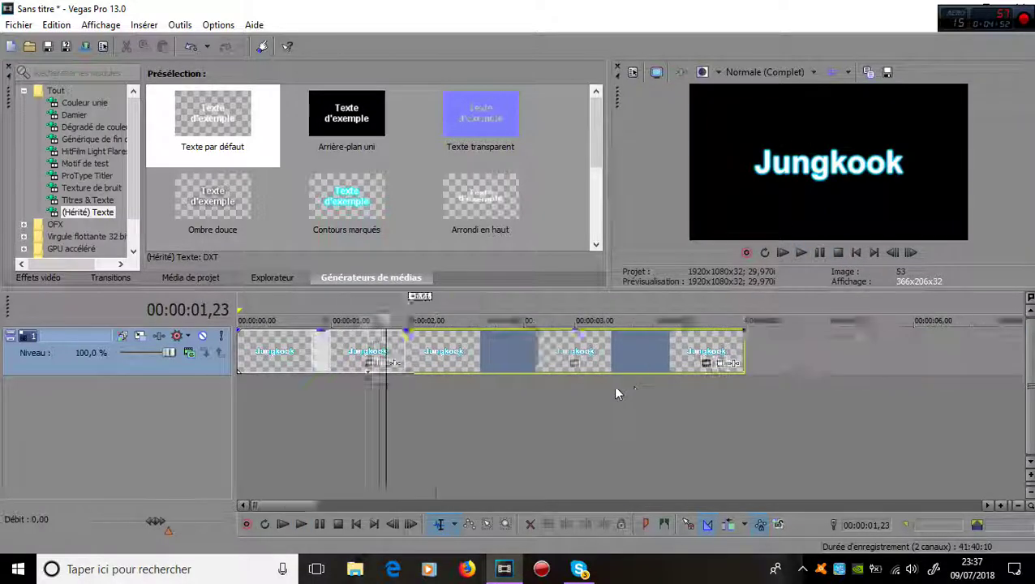
scroll(363, 374, up, 3)
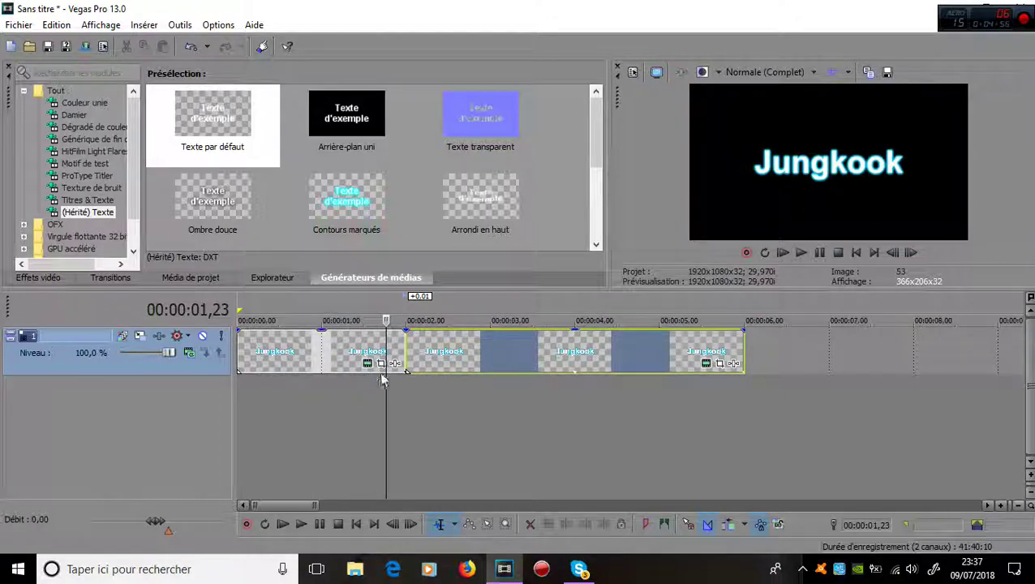
In the first part's Pan/Crop, enlarge the frame to about 3105 × 1747, centre it at about -14, -156, and close the window.
click(382, 363)
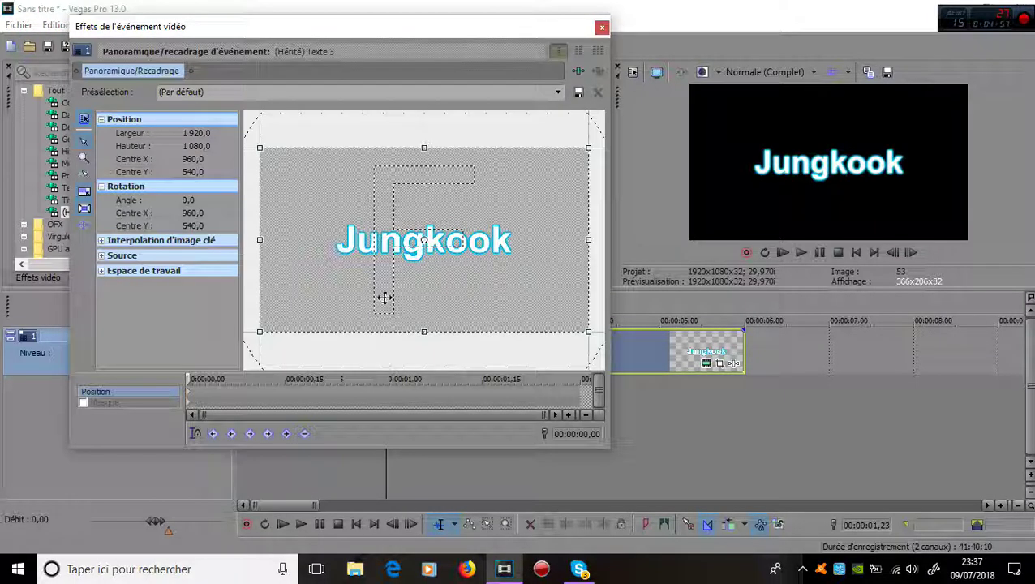
scroll(497, 239, down, 3)
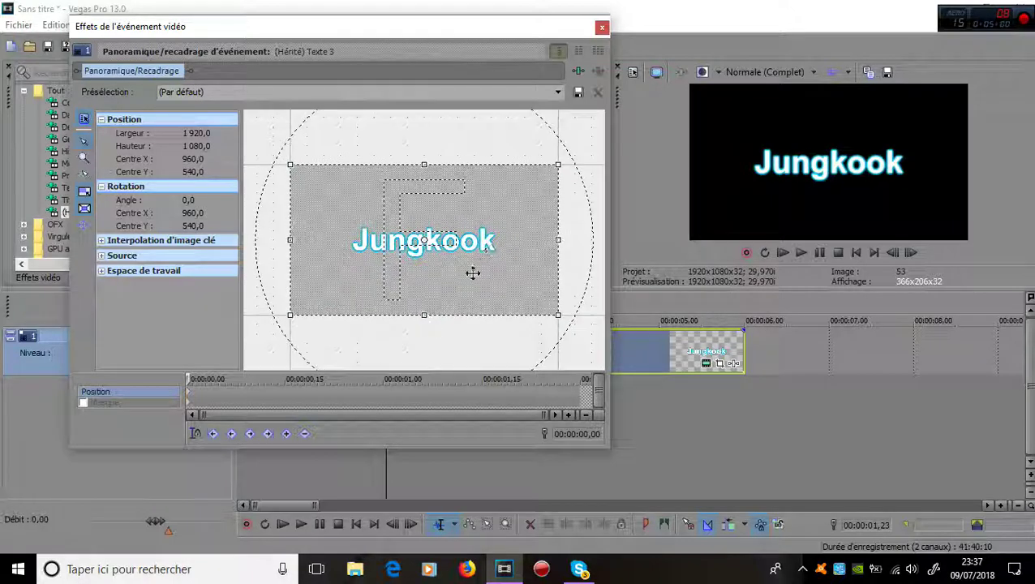
drag(430, 310, 441, 355)
drag(450, 297, 328, 210)
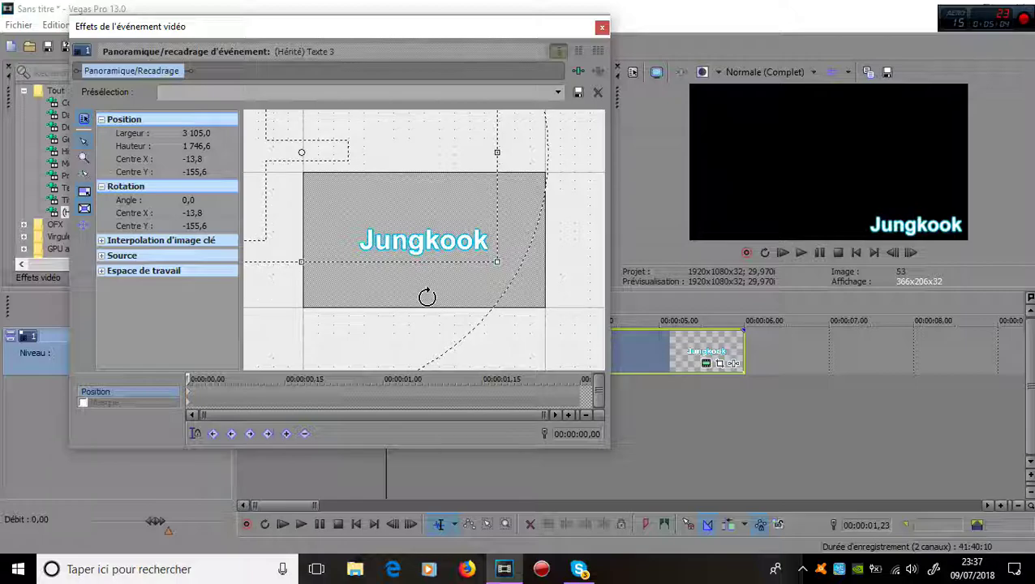
click(601, 30)
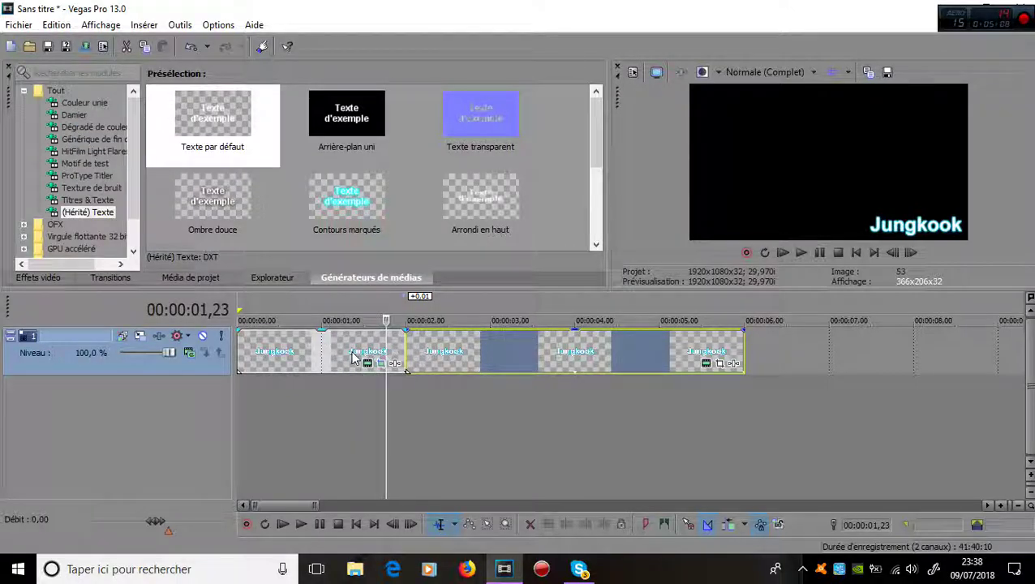
Play the clip from the start and compare the text's position at 00:00:02,00 and at 00:00:00,00.
click(241, 349)
click(802, 252)
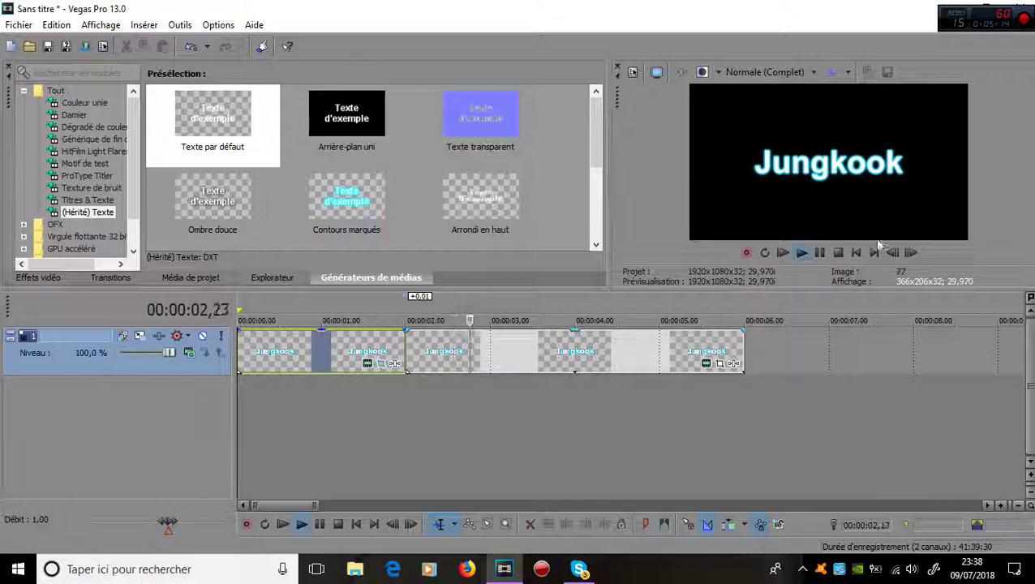
click(845, 253)
click(406, 347)
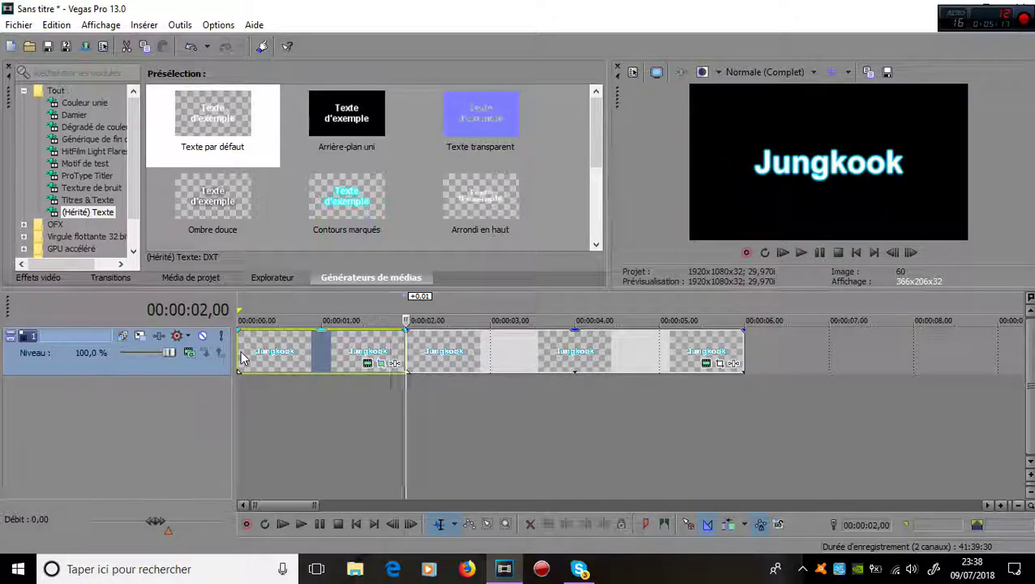
click(250, 362)
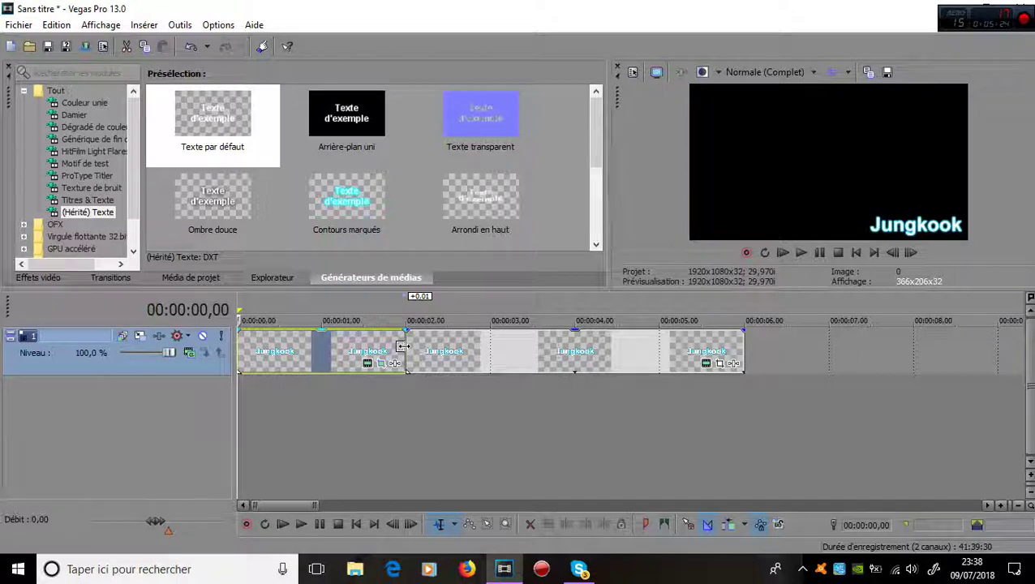
Try restoring the first part's default Pan/Crop frame and play the preview from the start.
click(383, 364)
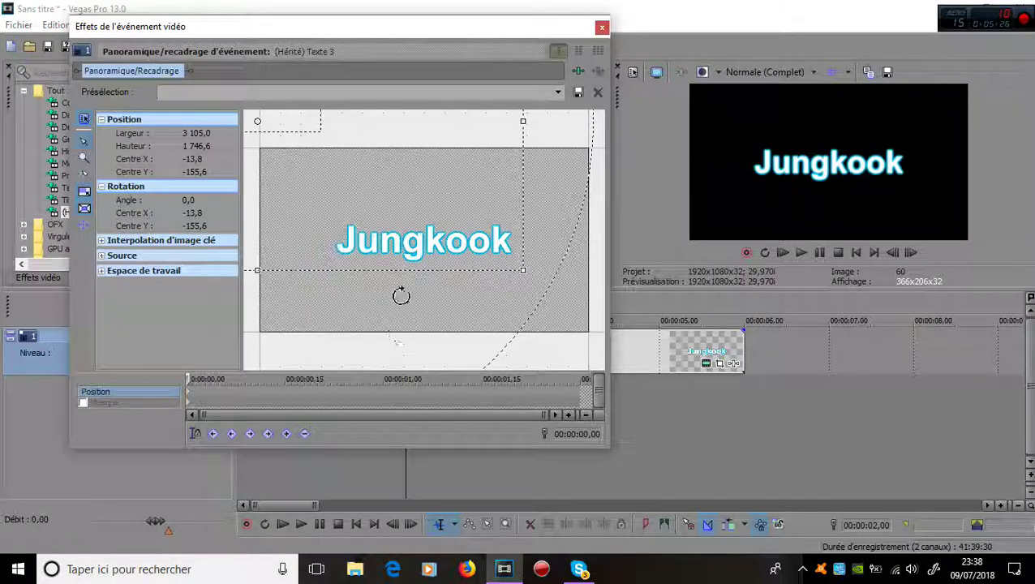
right_click(416, 266)
click(436, 272)
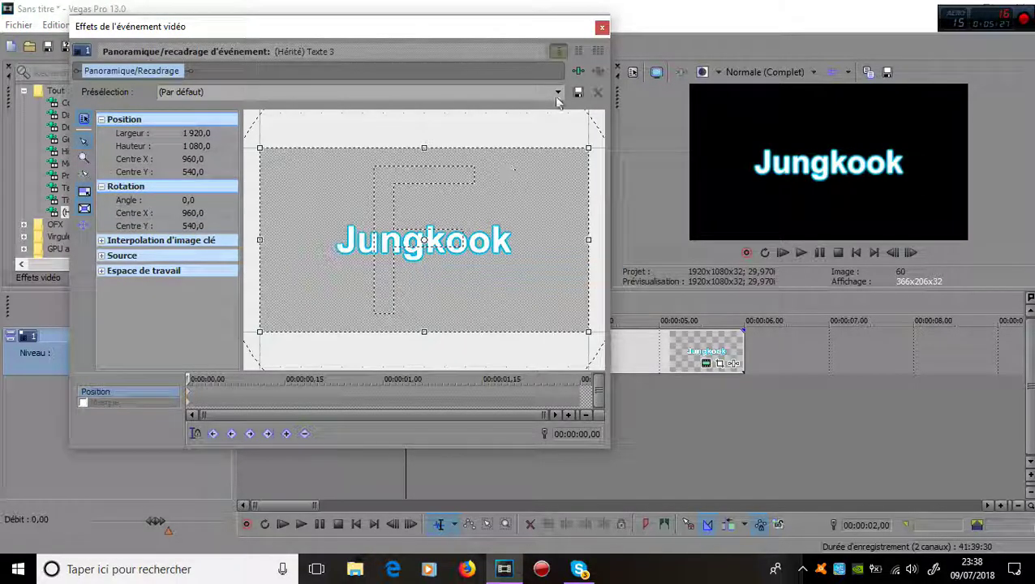
click(601, 28)
click(784, 254)
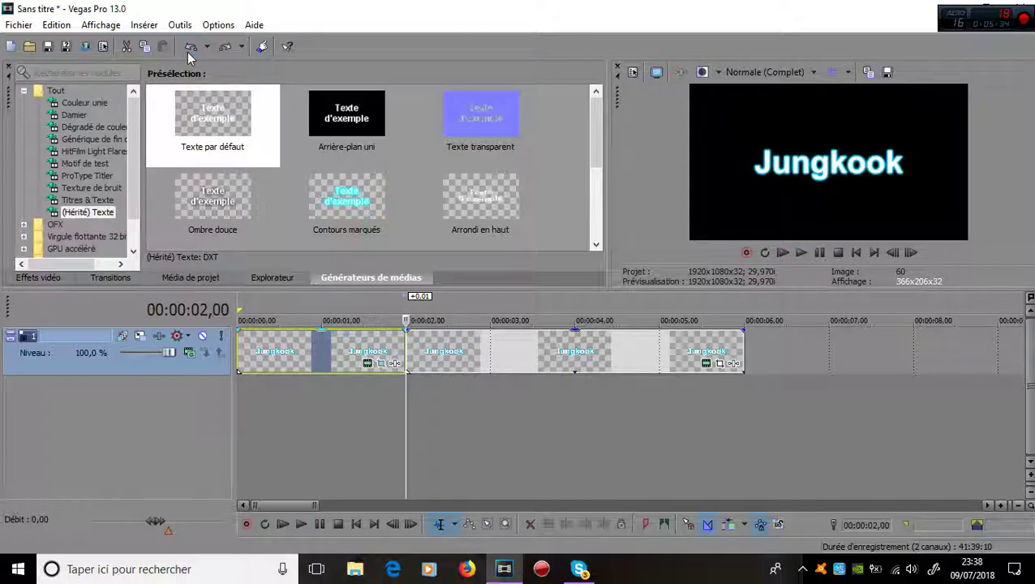
Set the first part's Pan/Crop frame to about 2424 × 1364, centred at about X 386, Y 121, and play it from the start.
right_click(376, 357)
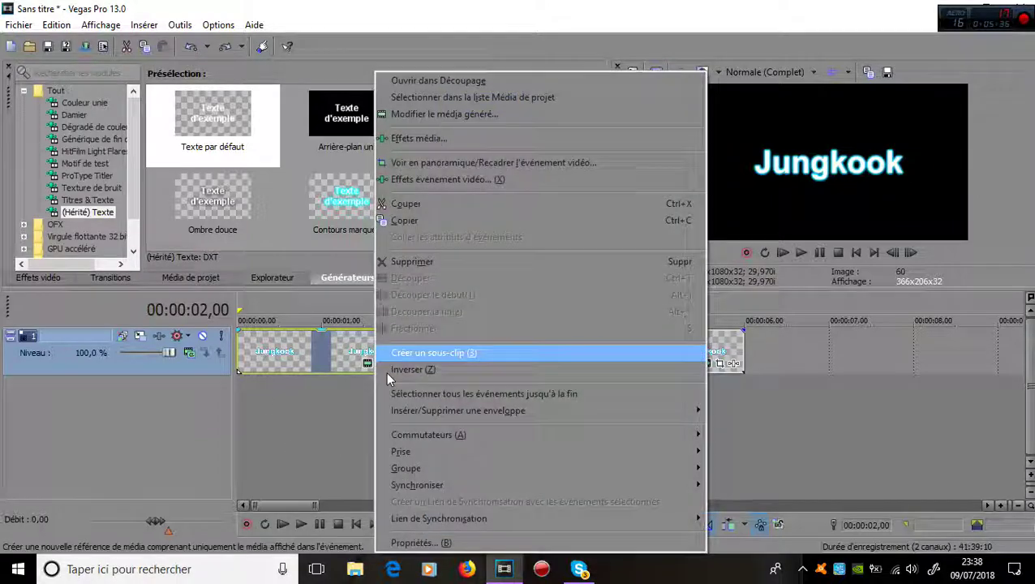
click(438, 162)
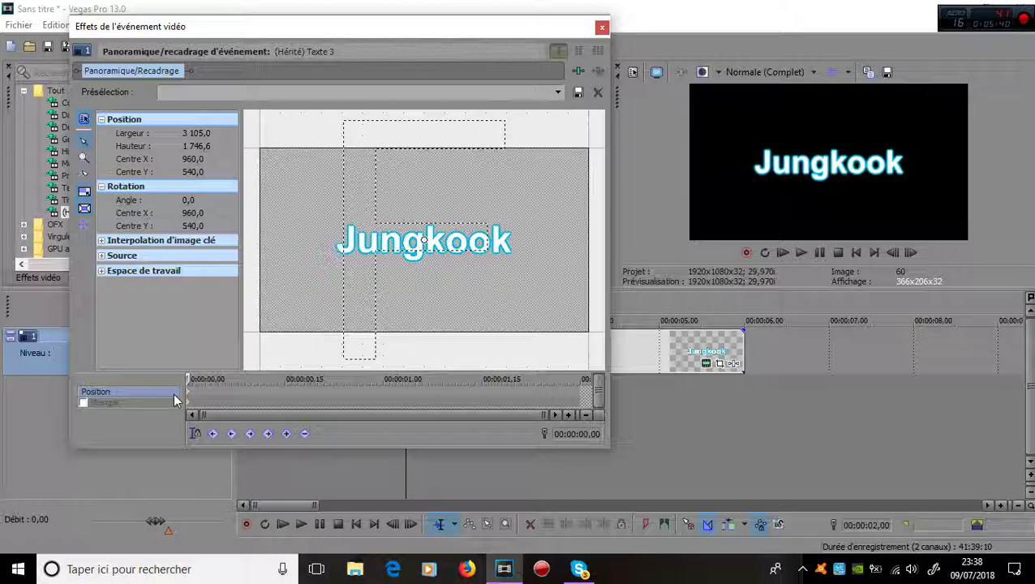
scroll(436, 327, down, 3)
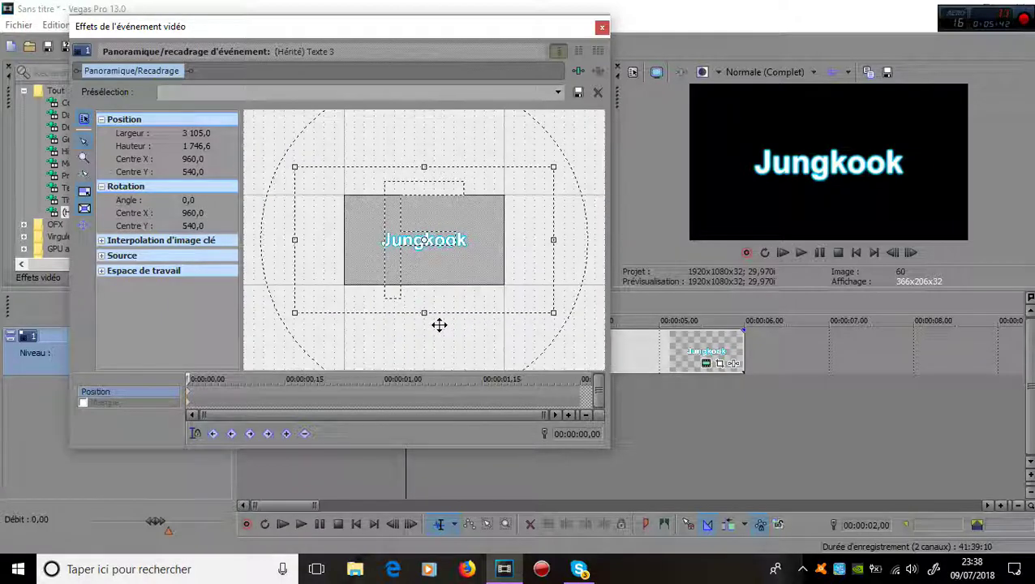
scroll(434, 241, up, 2)
scroll(441, 293, down, 3)
drag(450, 280, 404, 232)
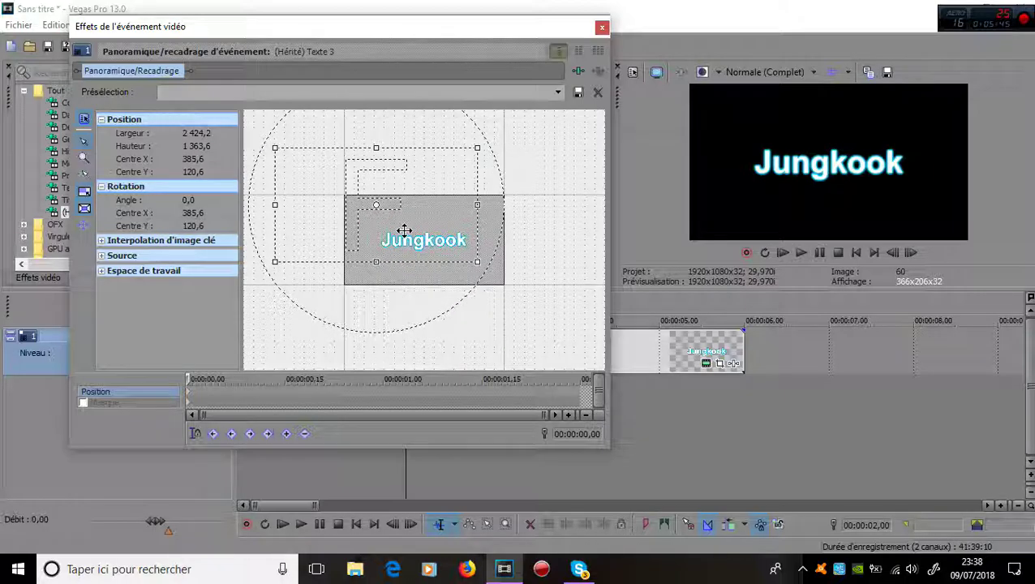
click(782, 252)
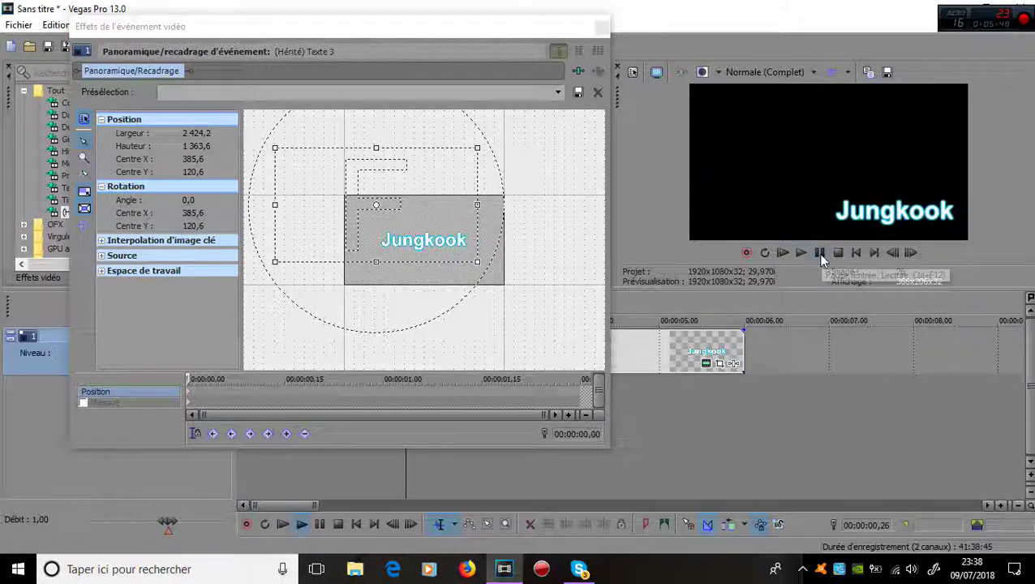
Set the first part's Pan/Crop frame at 00:00:00,00 to about 3883 × 2184, centred at about X -408, Y -363.
drag(462, 27, 818, 136)
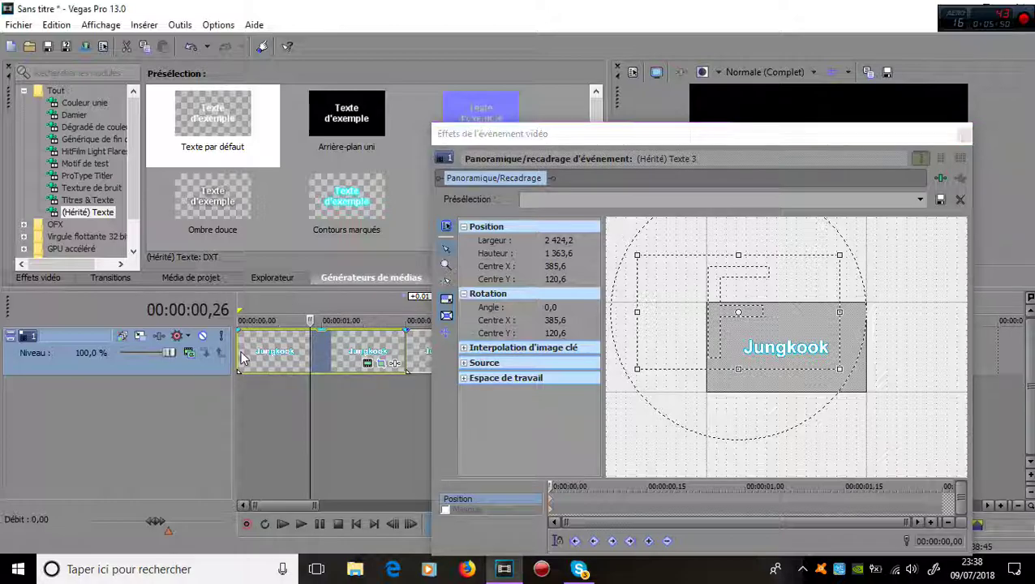
drag(685, 134, 238, 36)
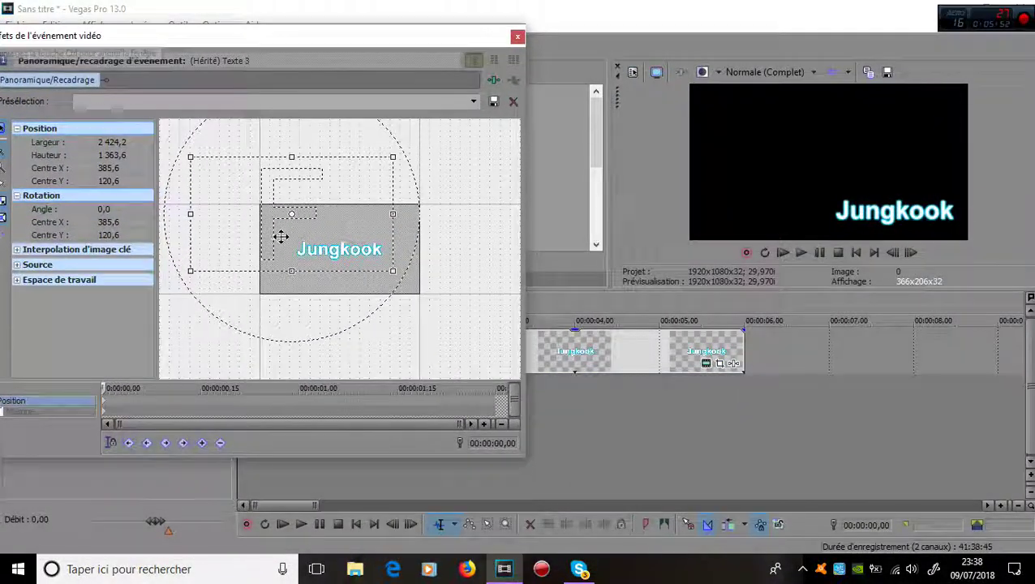
scroll(302, 242, up, 3)
drag(303, 232, 317, 236)
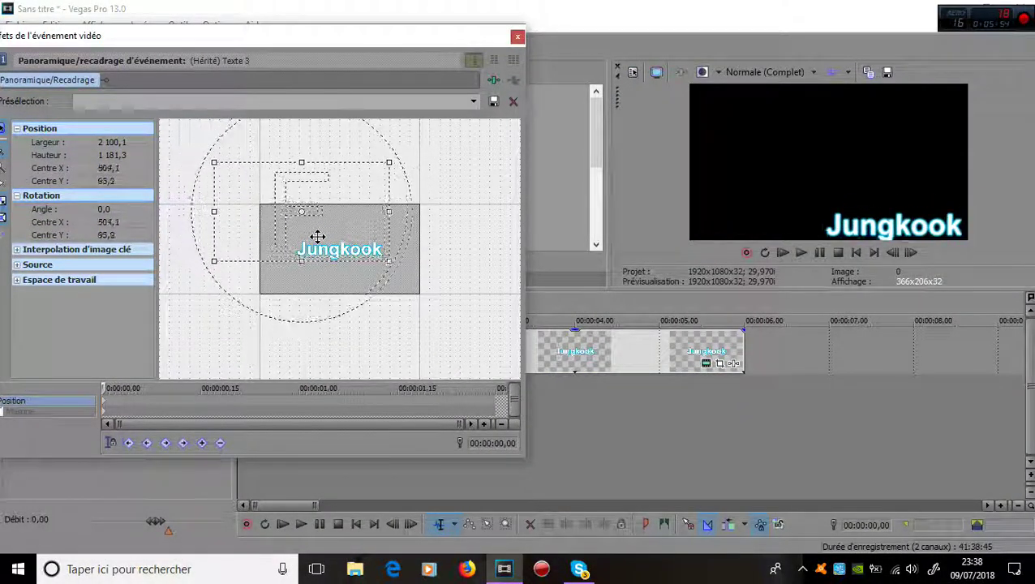
scroll(341, 276, down, 4)
drag(342, 291, 280, 201)
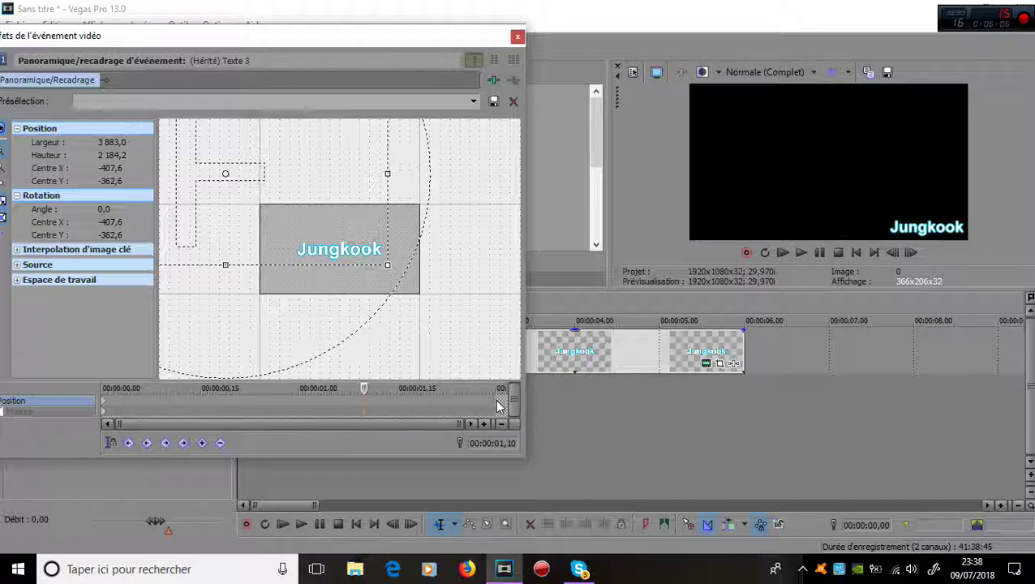
Restore the default Pan/Crop frame at 00:00:02,00 of the first part as an end keyframe and close the window.
right_click(351, 256)
click(359, 270)
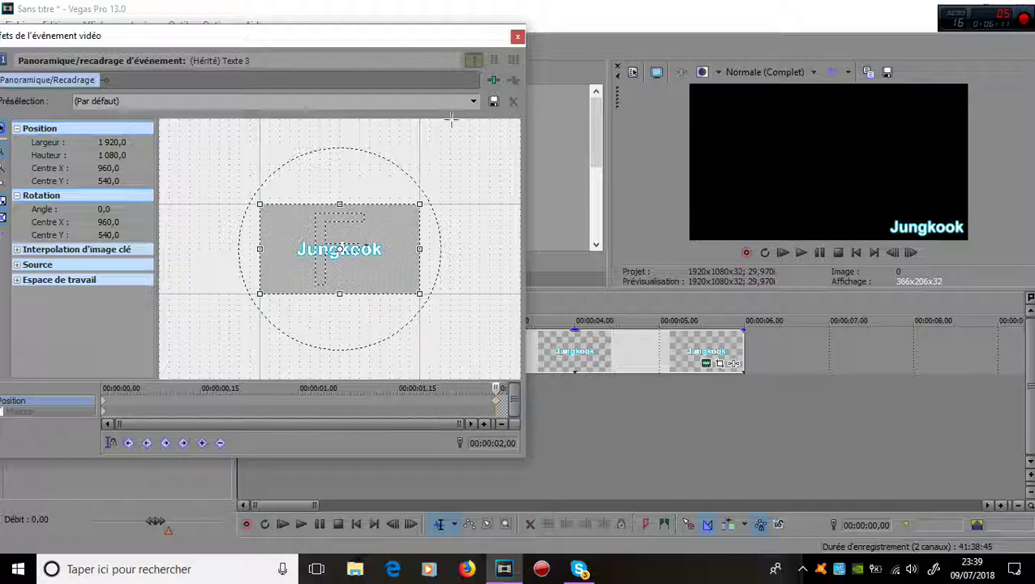
click(516, 38)
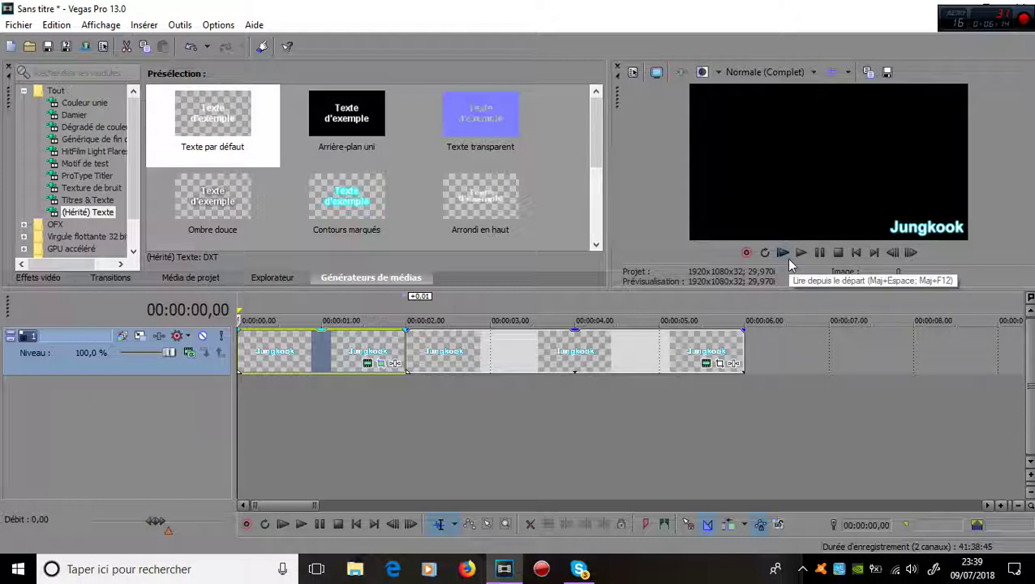
Play the preview from the start twice to check the first part's text movement, and pause it.
click(783, 253)
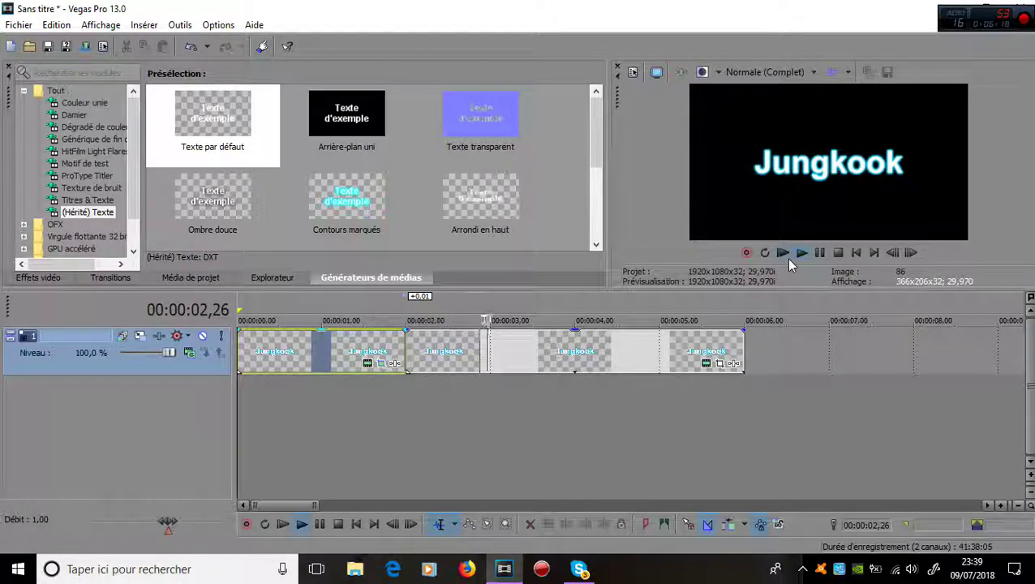
click(787, 258)
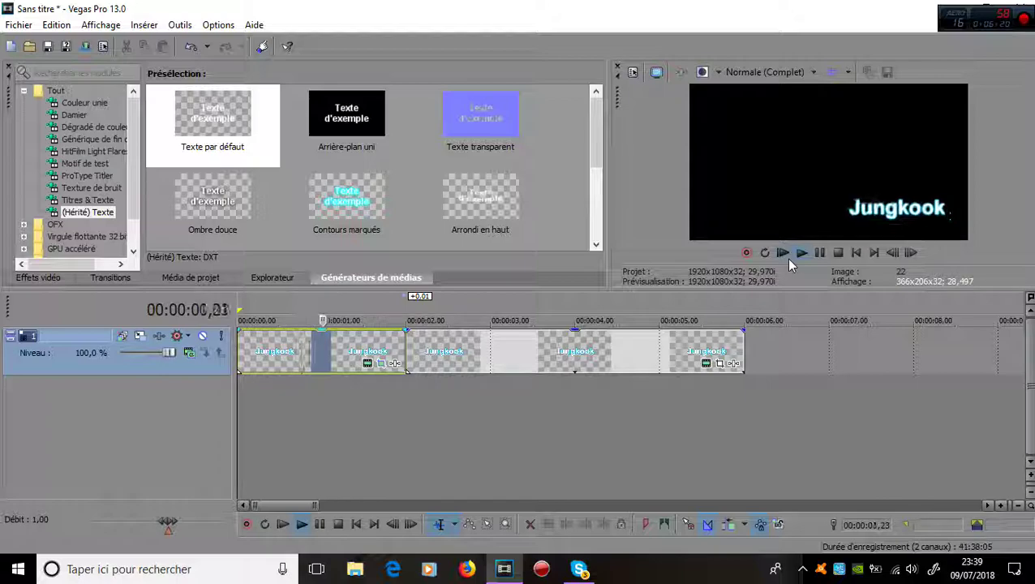
click(820, 253)
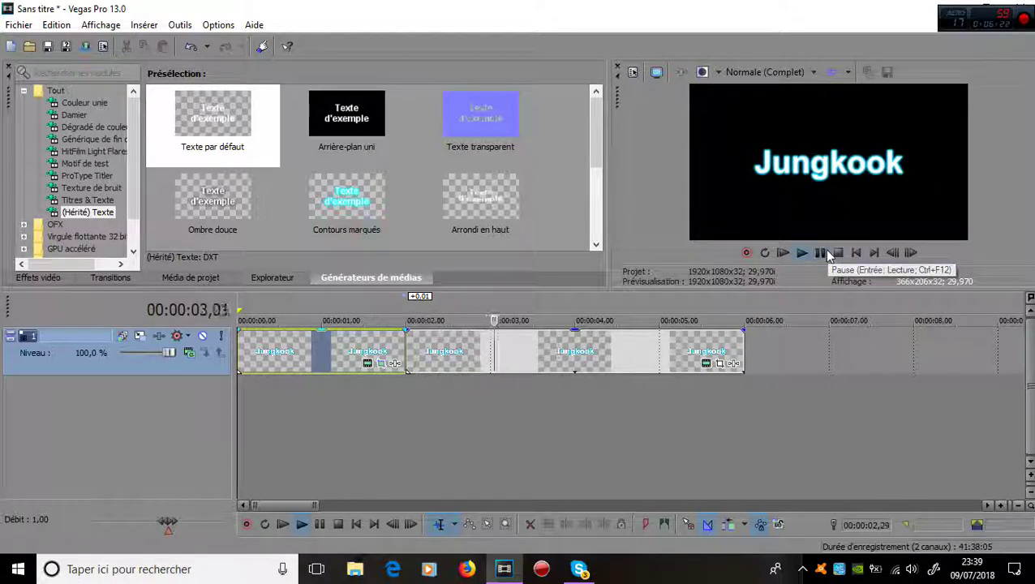
In the second part's Pan/Crop, keyframe frame moves, resizes and rotations from 00:00:00,12 to about 00:00:02,00, ending near 983 × 553 at 91.6°.
click(411, 348)
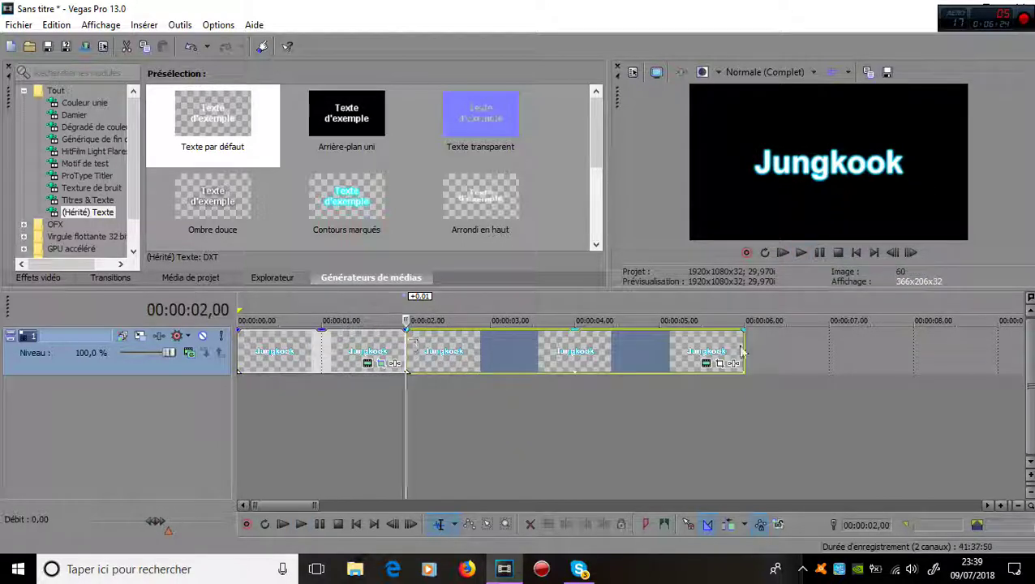
click(711, 364)
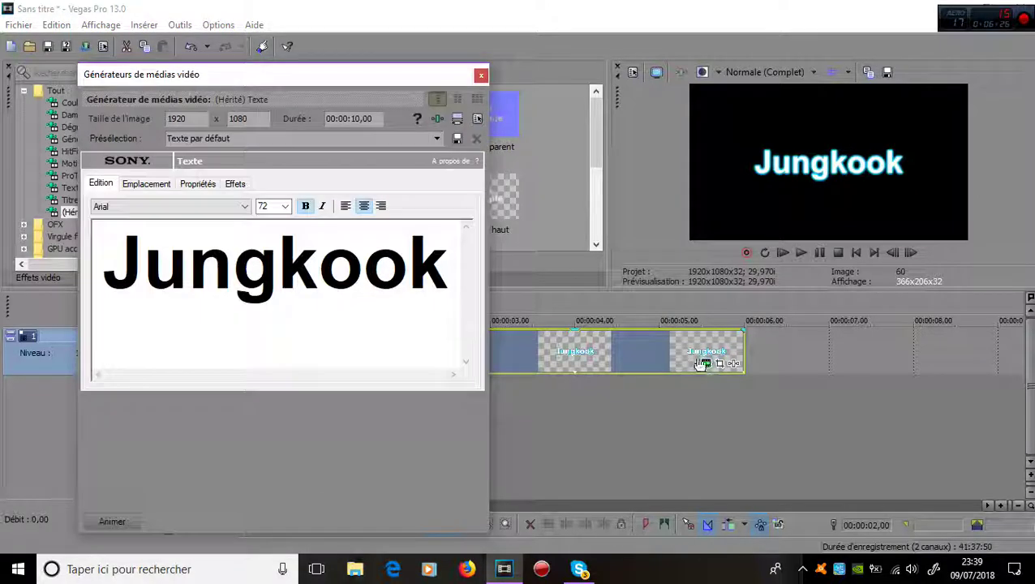
click(482, 75)
click(720, 364)
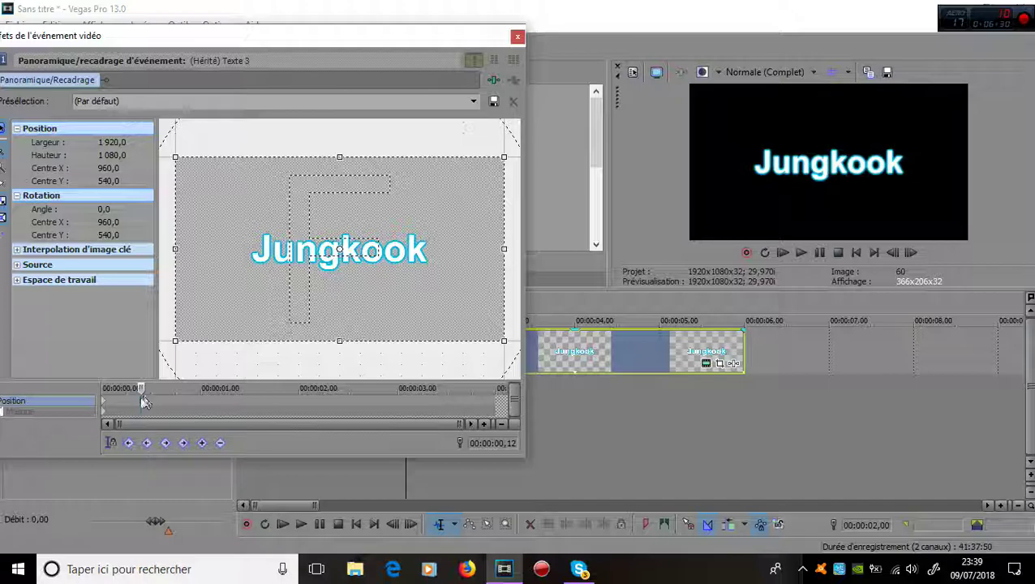
drag(276, 335, 203, 268)
drag(352, 311, 262, 405)
drag(262, 321, 308, 284)
mouse_move(486, 309)
mouse_down()
mouse_move(506, 281)
mouse_move(350, 339)
mouse_move(336, 313)
mouse_up()
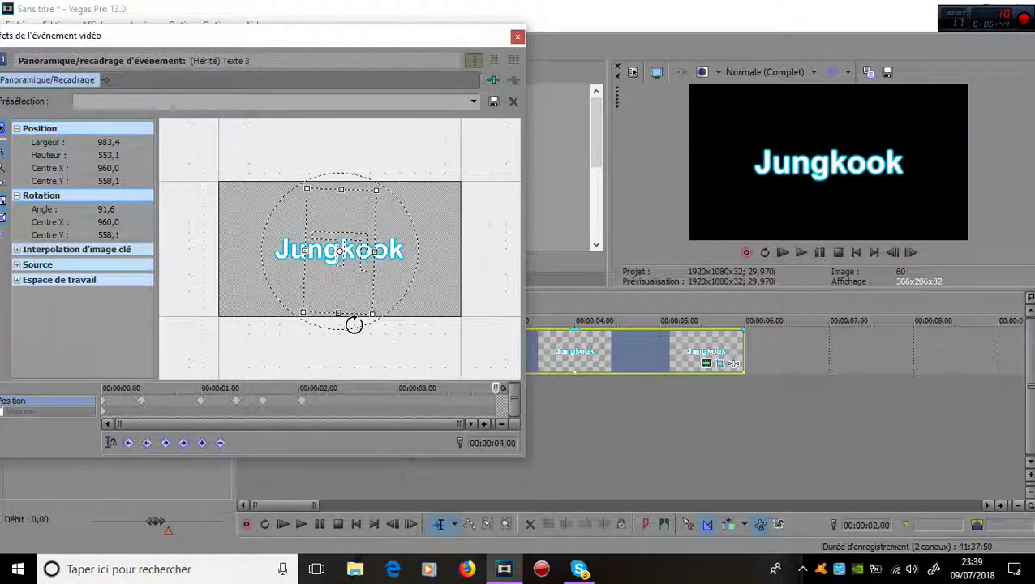
Restore the second part's default Pan/Crop frame at 00:00:04,00, close the window and play the animation from 00:00:02,00.
right_click(352, 287)
click(382, 301)
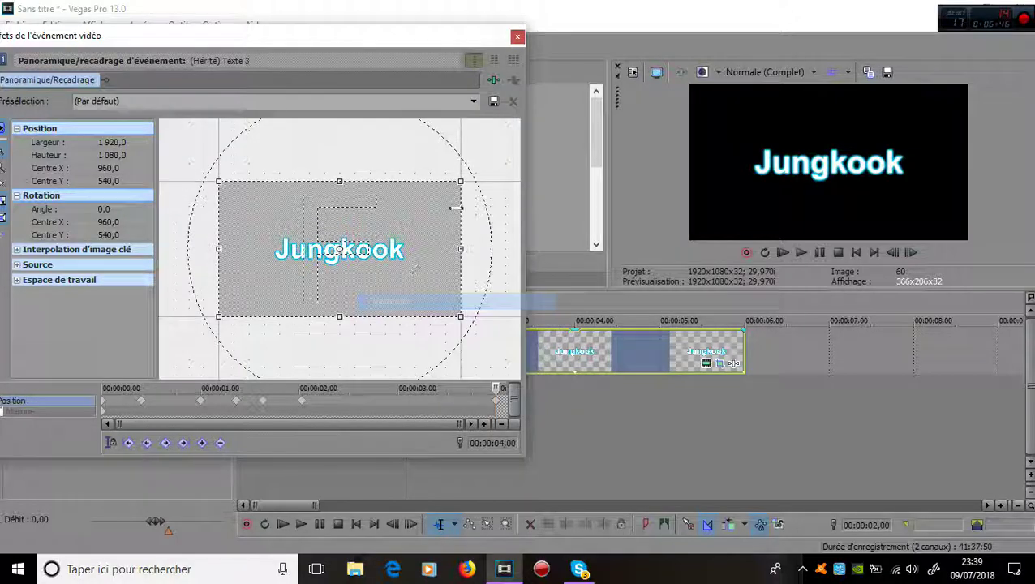
click(516, 35)
click(802, 253)
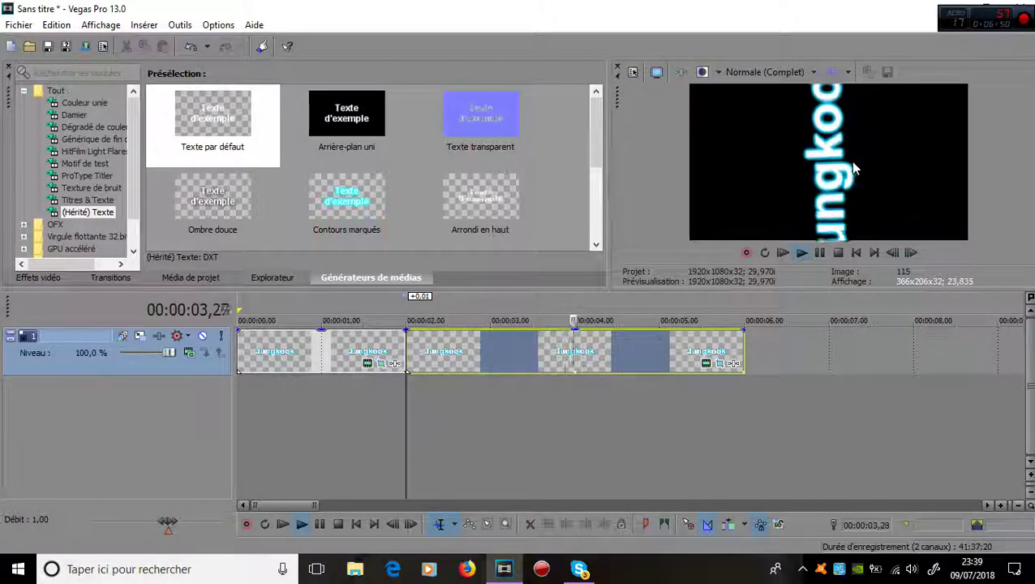
click(838, 253)
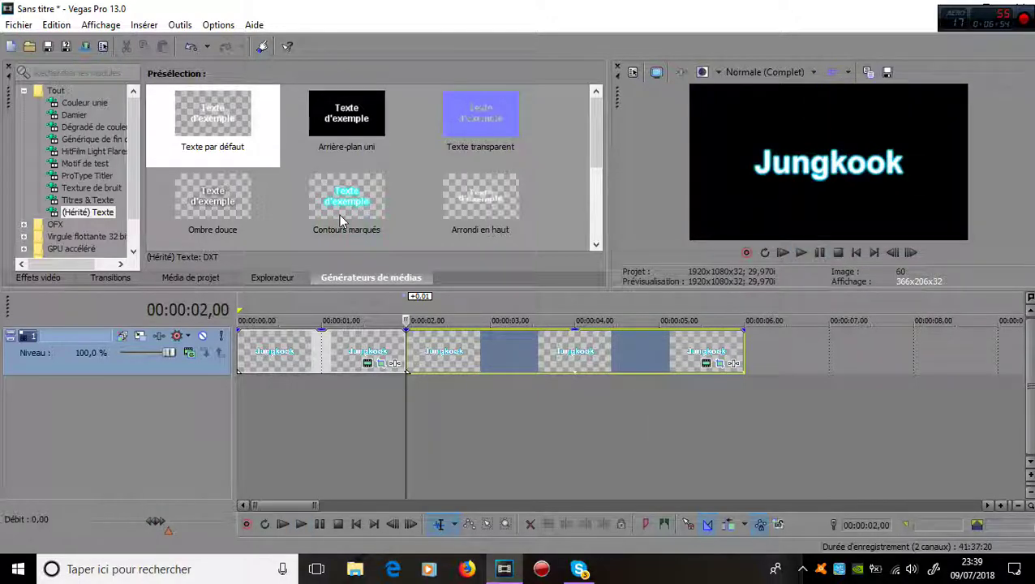